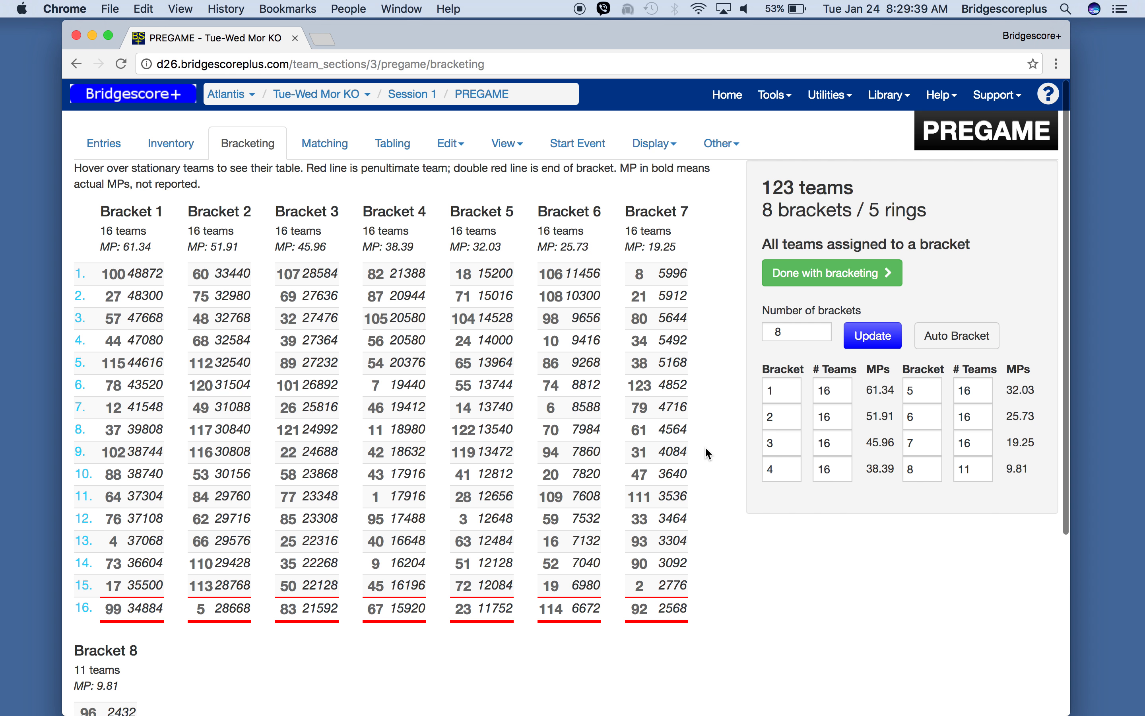
- Try giving bracket 1 only 15 teams, then revert to the automatic bracketing
scroll(705, 448, down, 5)
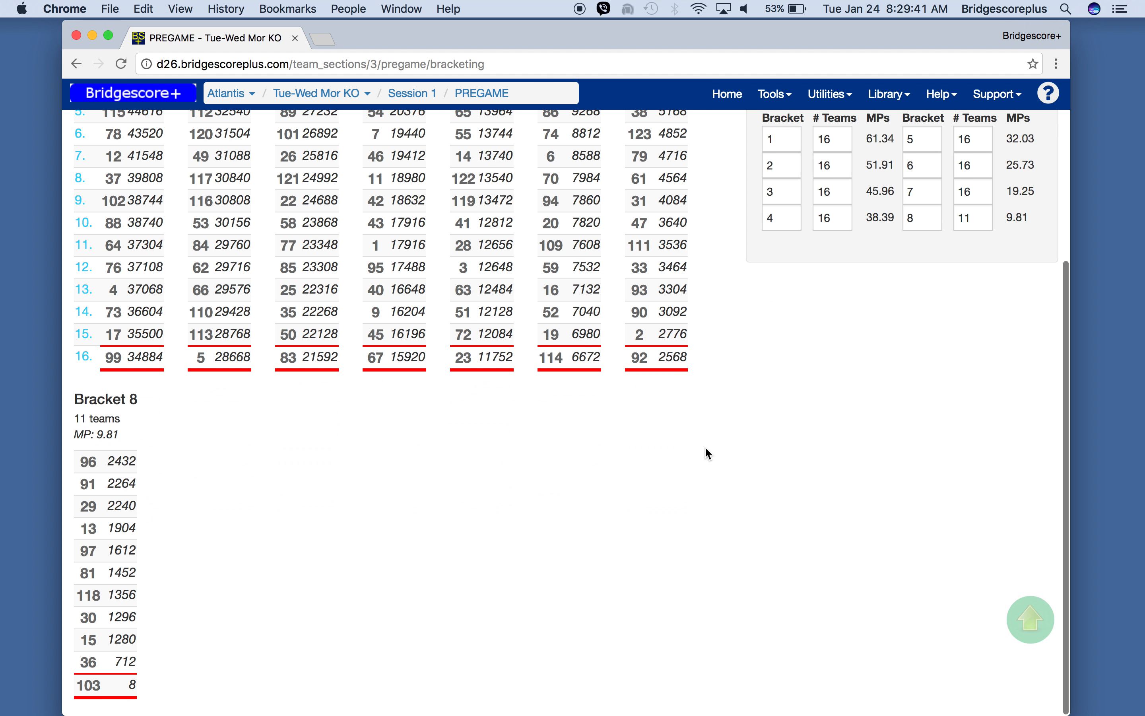
scroll(708, 453, up, 4)
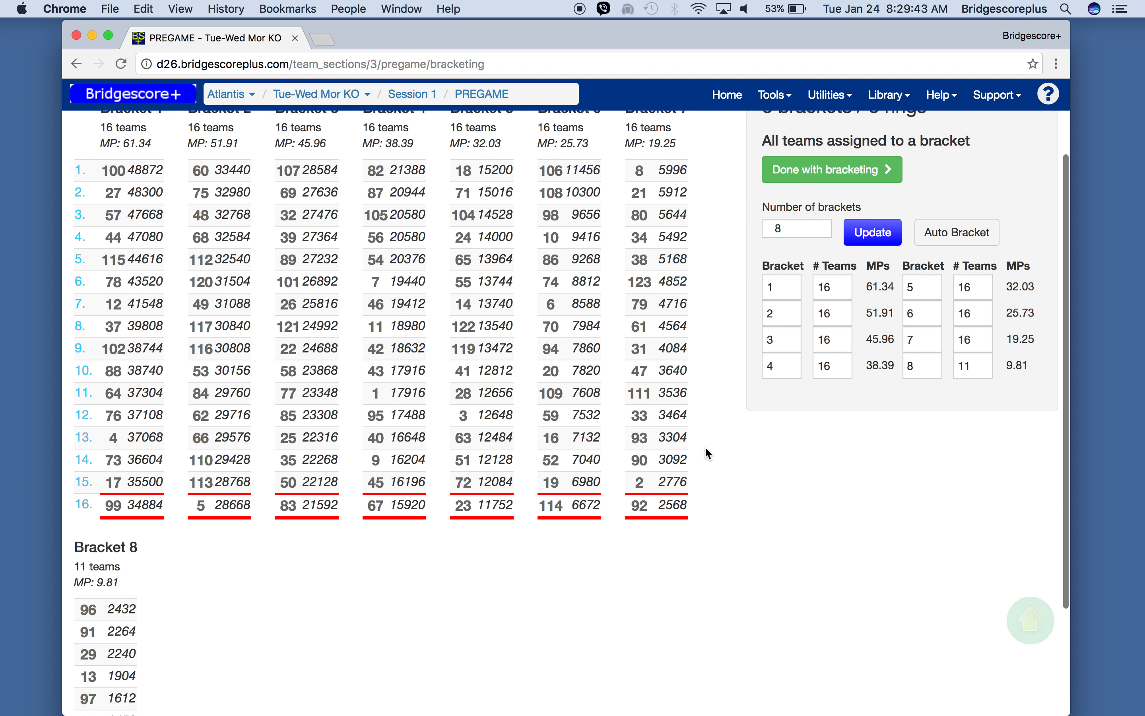
scroll(705, 448, up, 1)
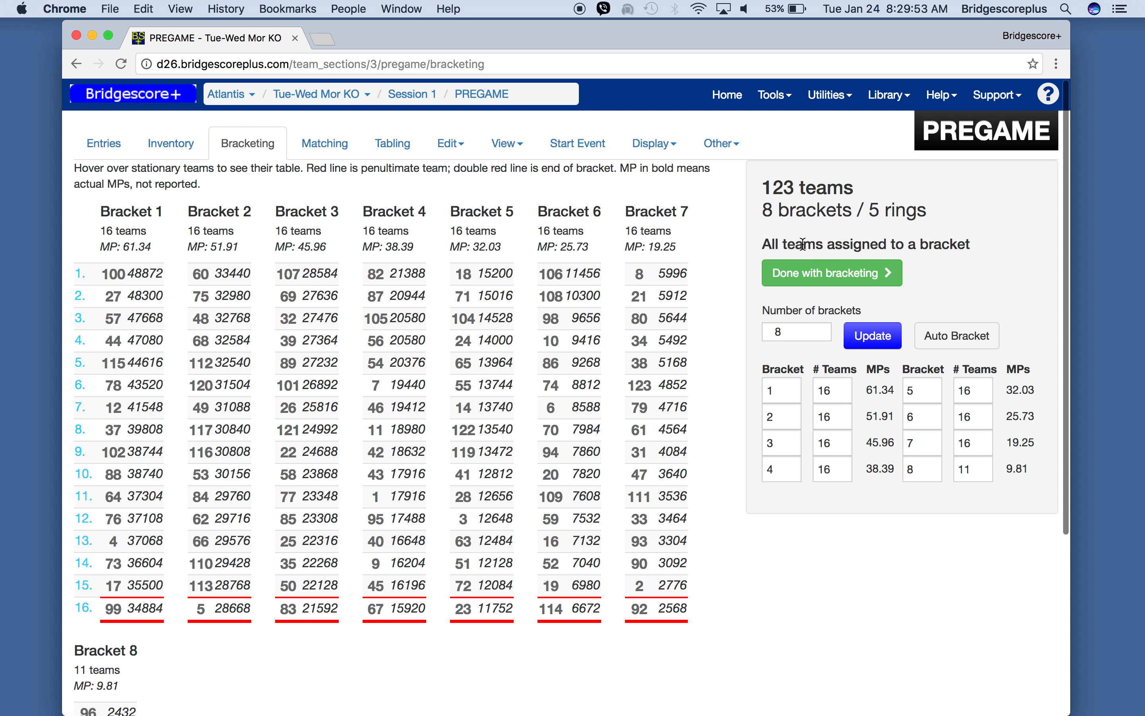
click(835, 392)
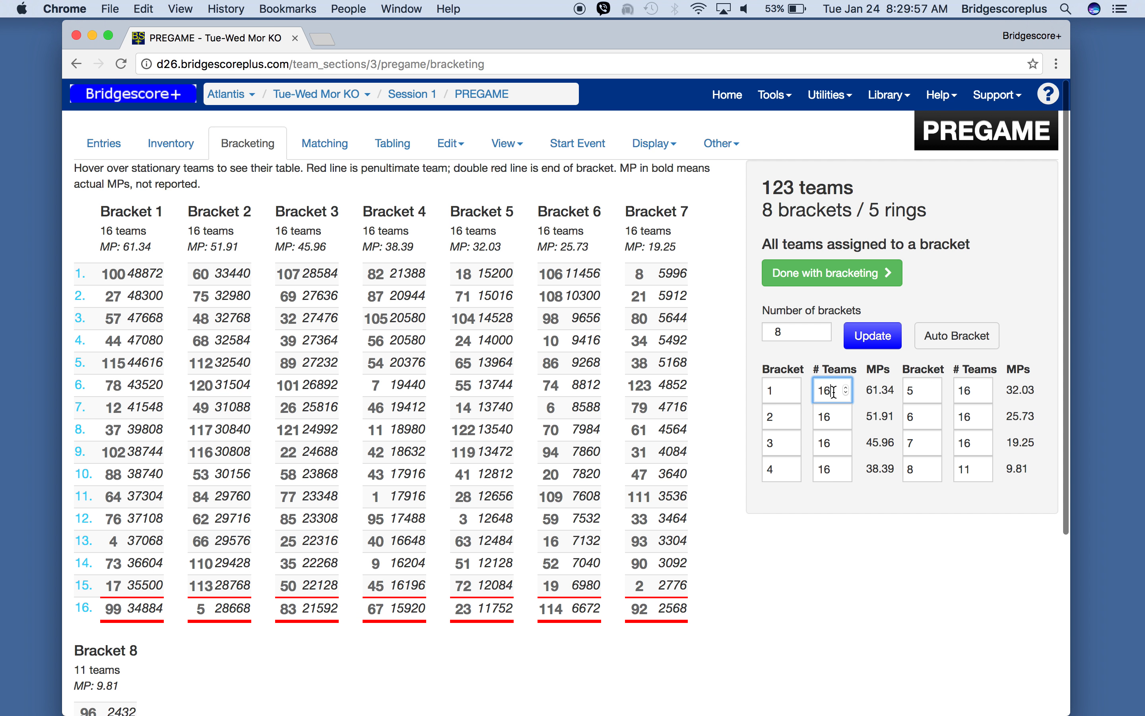
key(BackSpace)
text(5)
key(Tab)
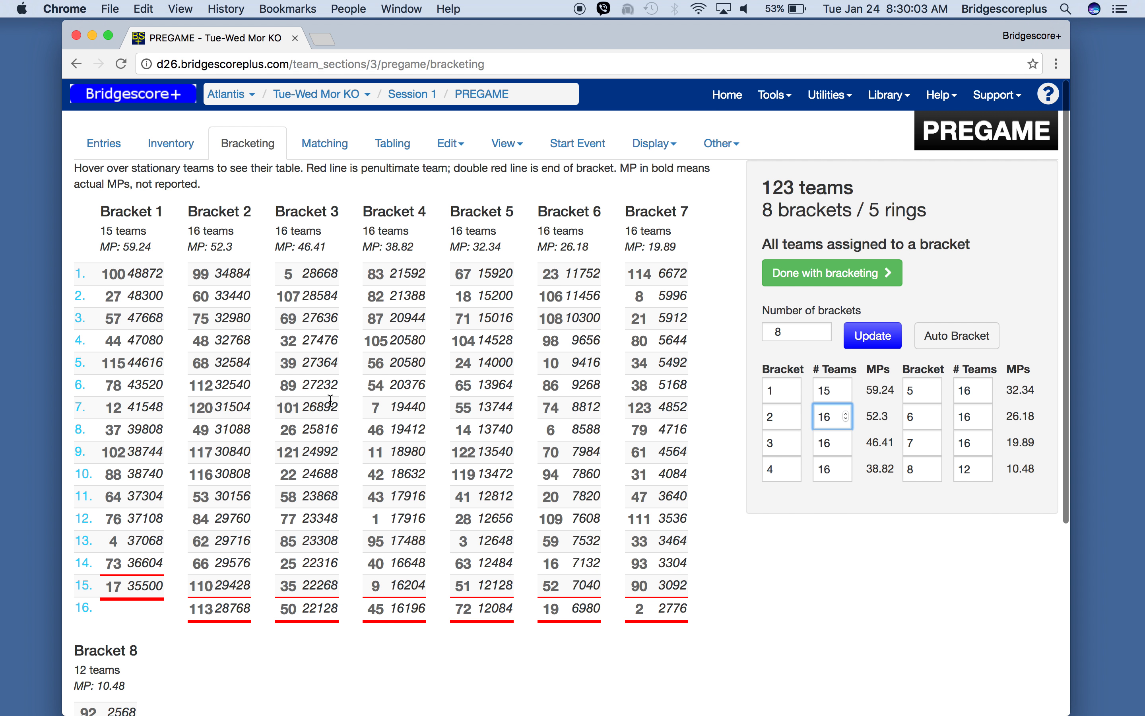
click(935, 338)
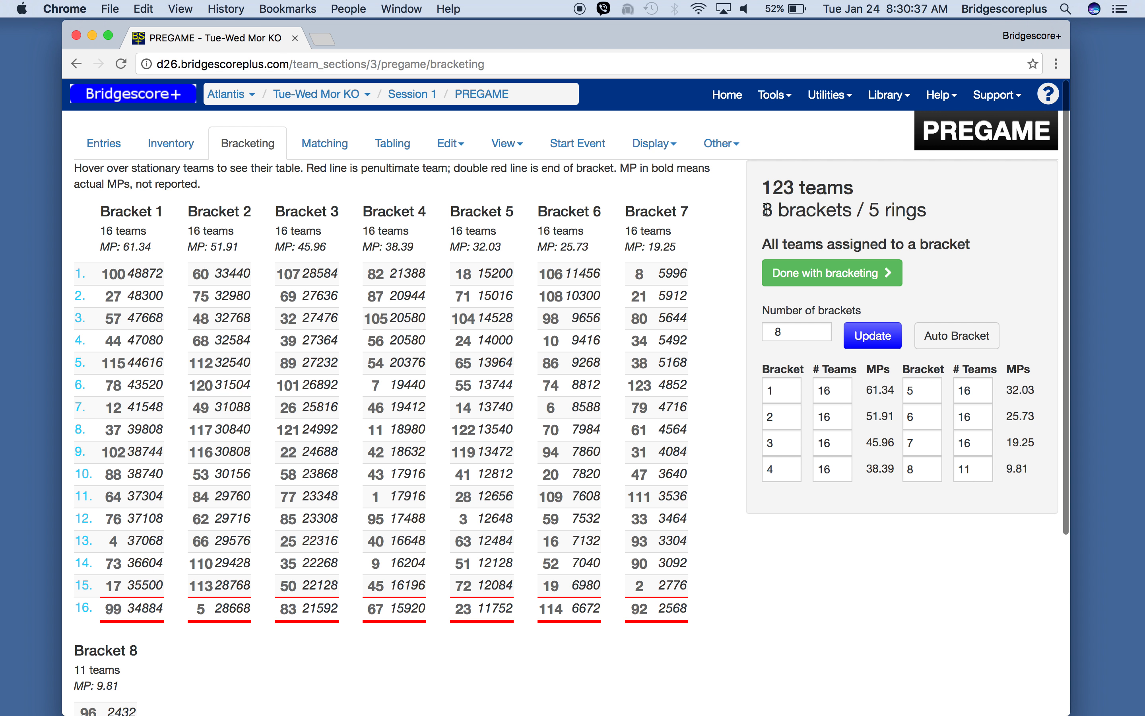
drag(765, 186, 862, 192)
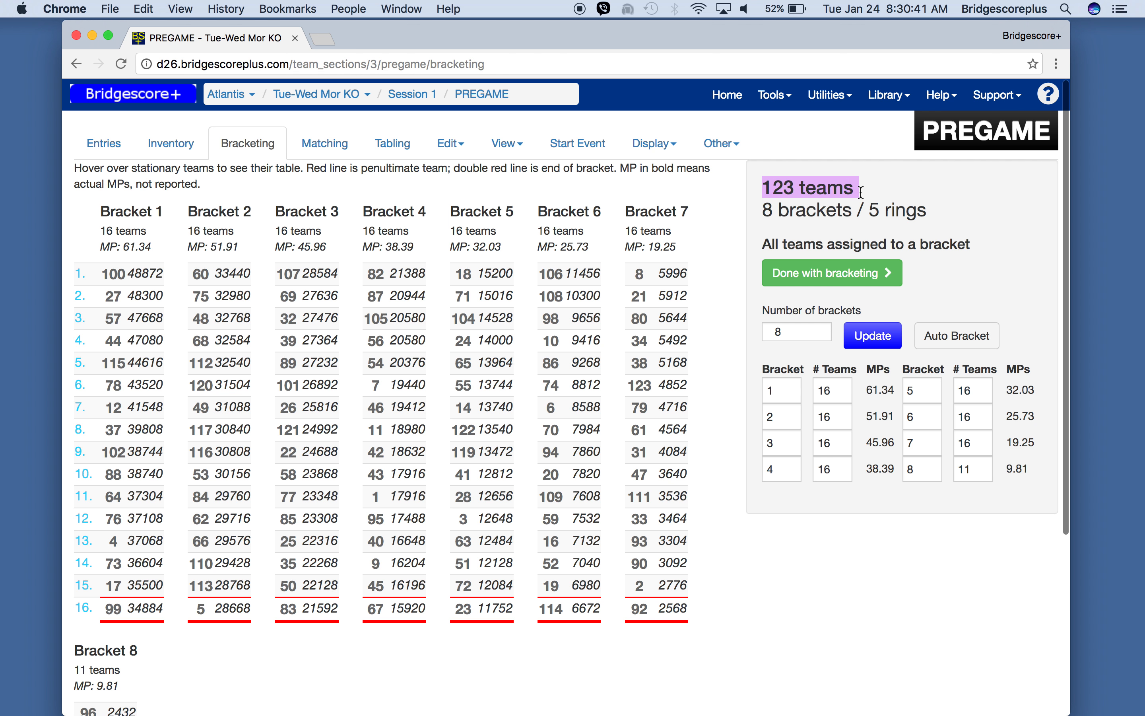
click(767, 210)
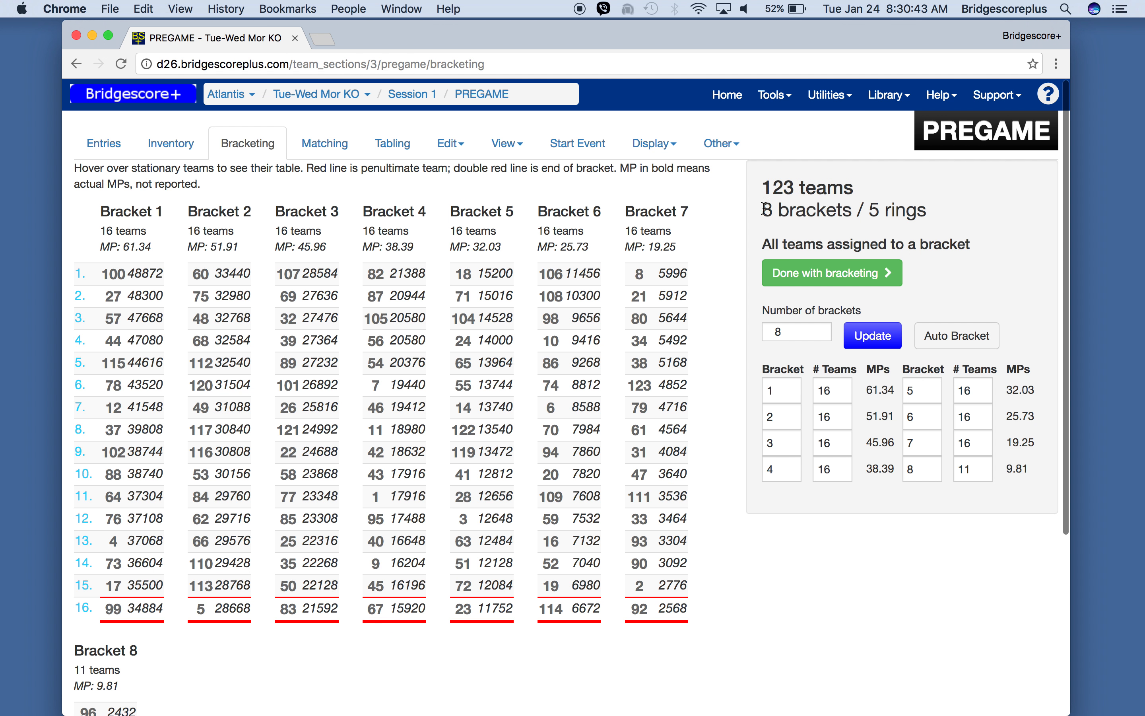
drag(766, 210, 926, 222)
drag(1064, 713, 906, 699)
drag(1057, 686, 958, 579)
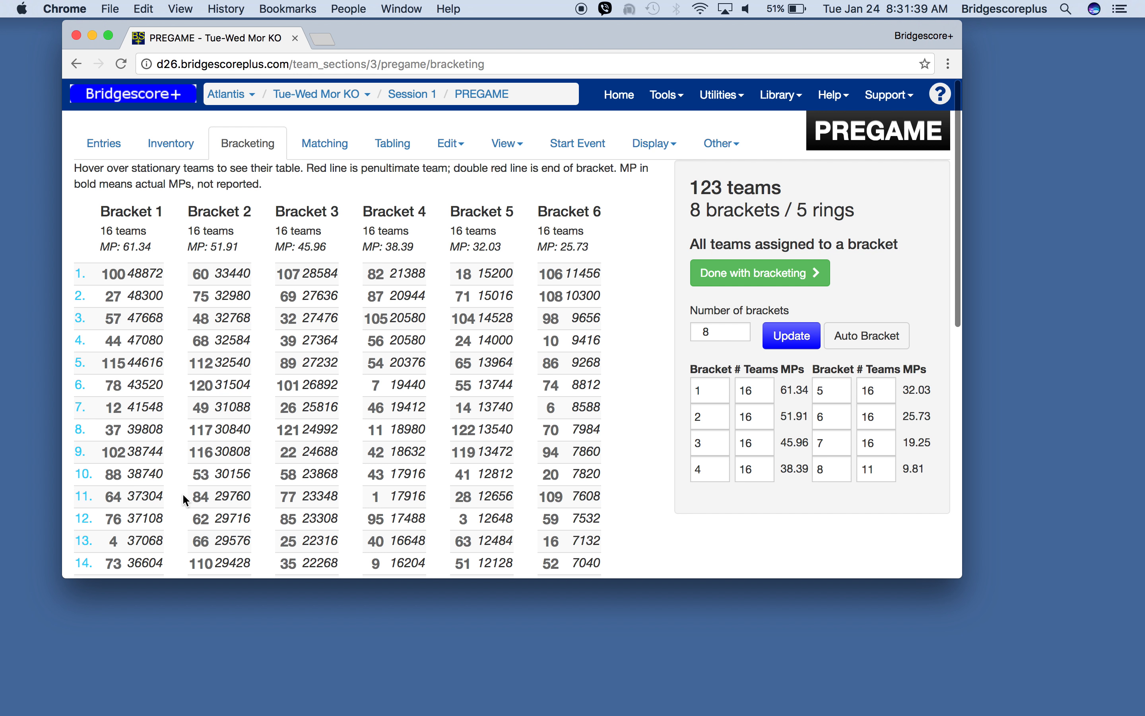
- Scroll through all eight brackets to review the team assignments and MP cutoffs
scroll(186, 500, down, 3)
scroll(186, 500, up, 2)
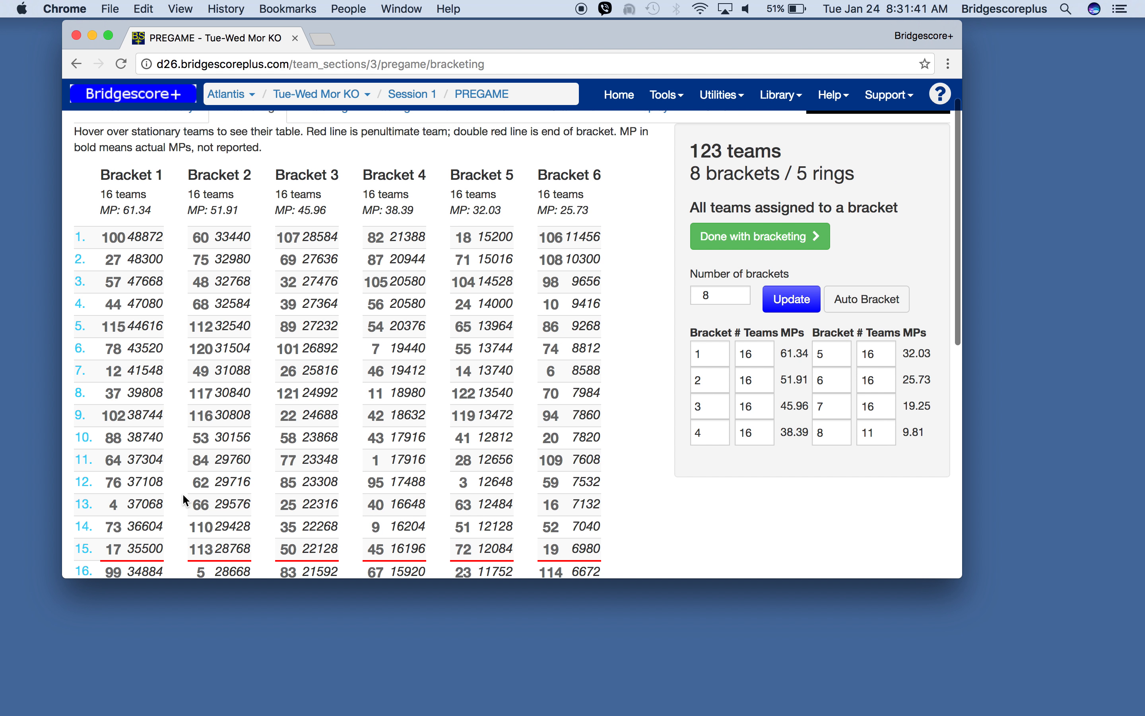
scroll(186, 500, down, 3)
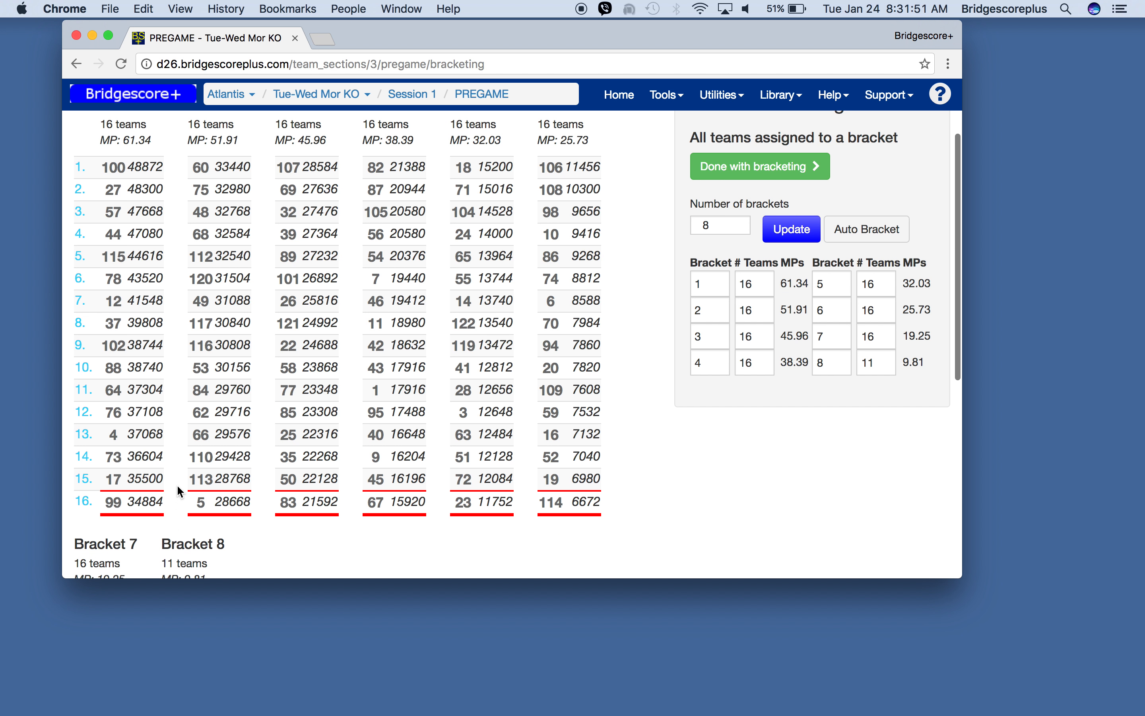
scroll(184, 402, up, 3)
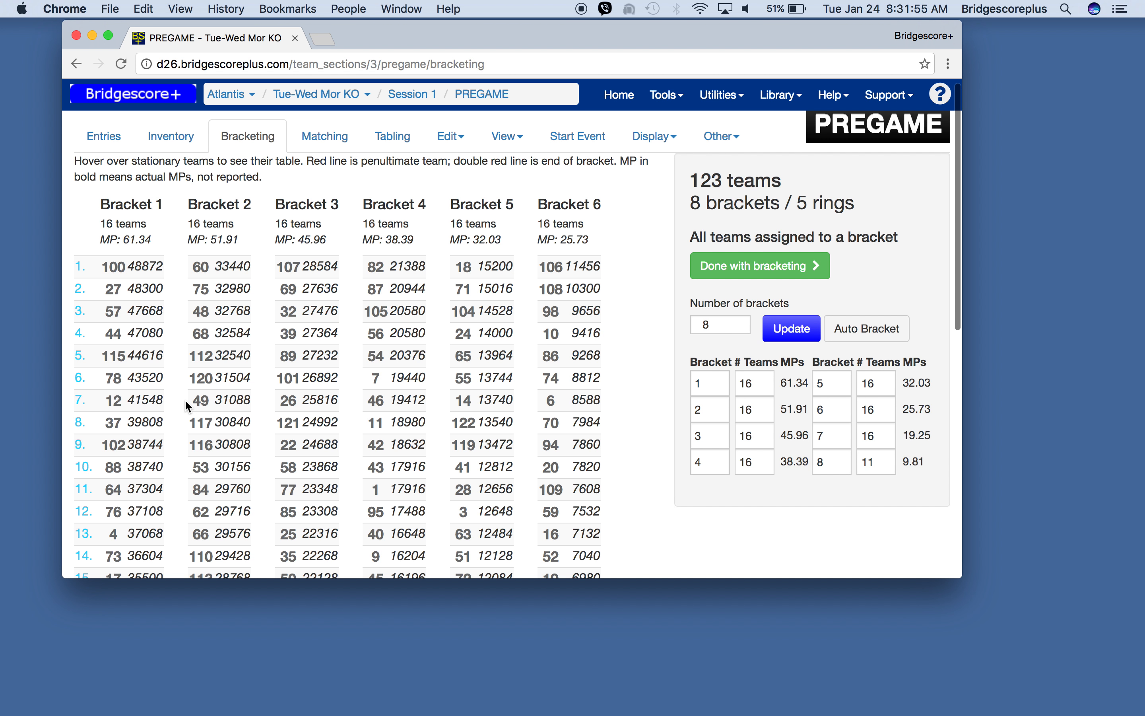
scroll(186, 402, down, 1)
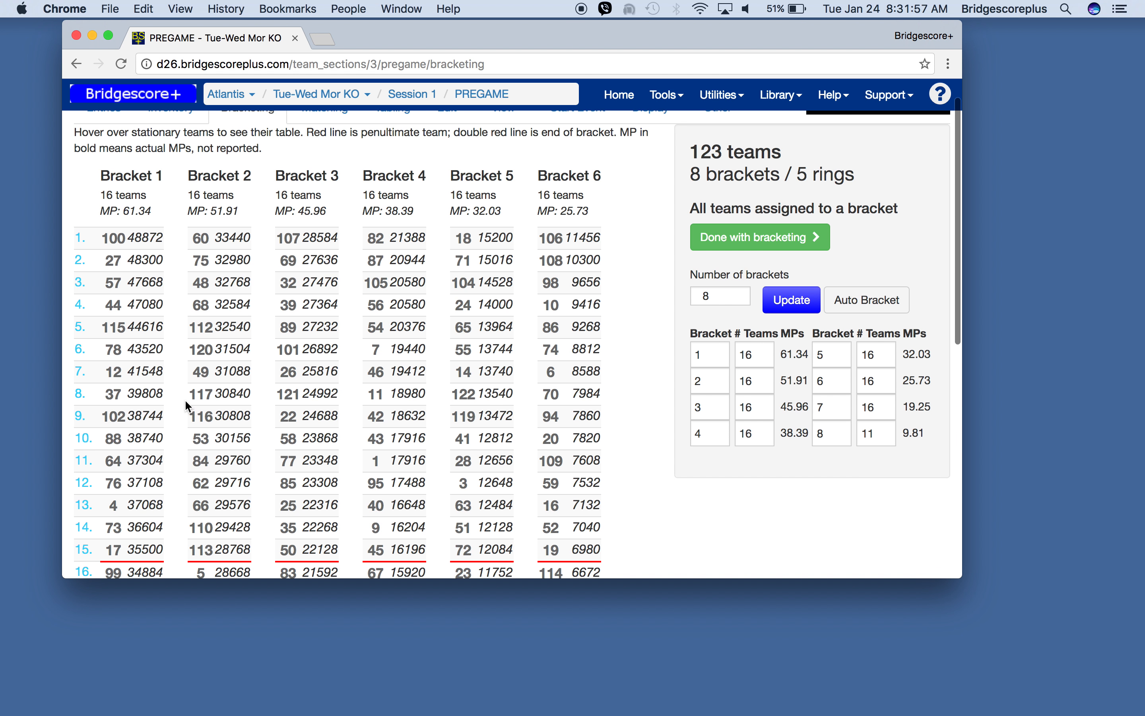
scroll(186, 401, up, 1)
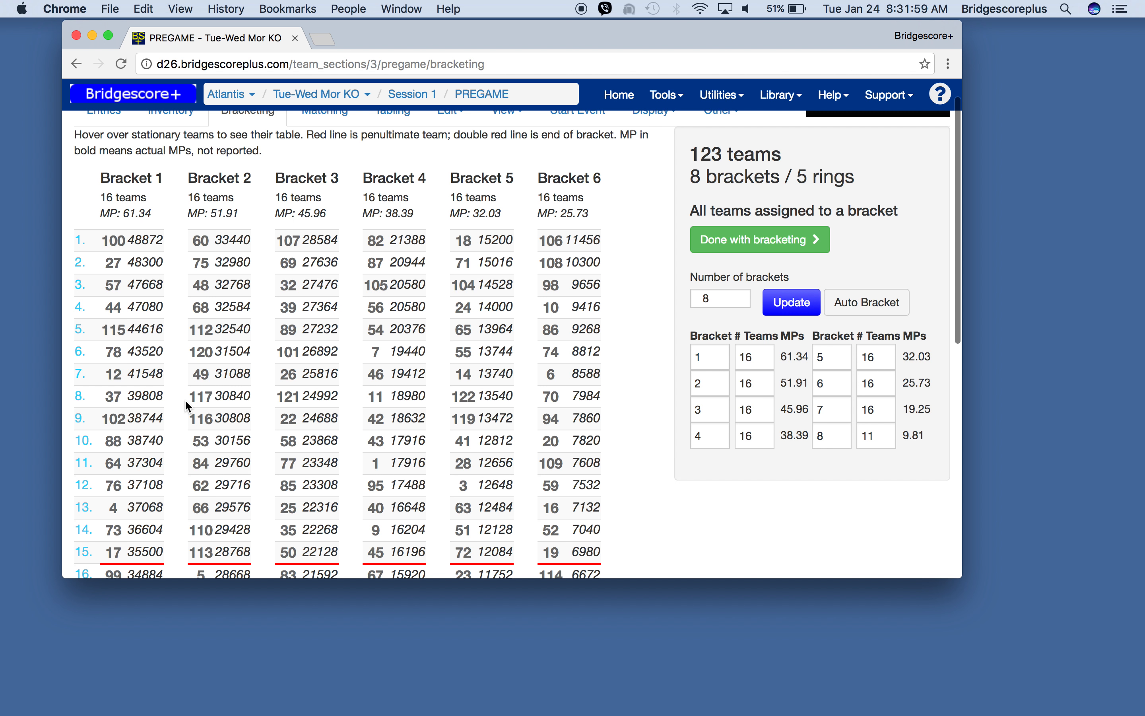
scroll(187, 405, down, 1)
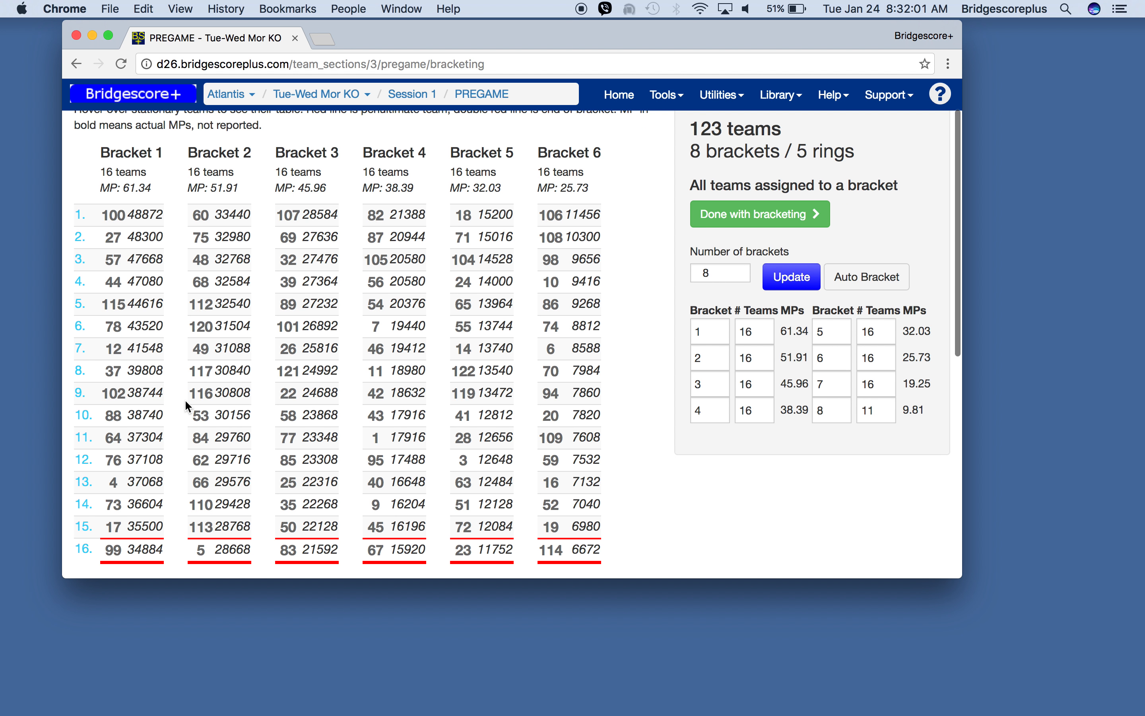
scroll(187, 404, down, 3)
scroll(186, 401, down, 10)
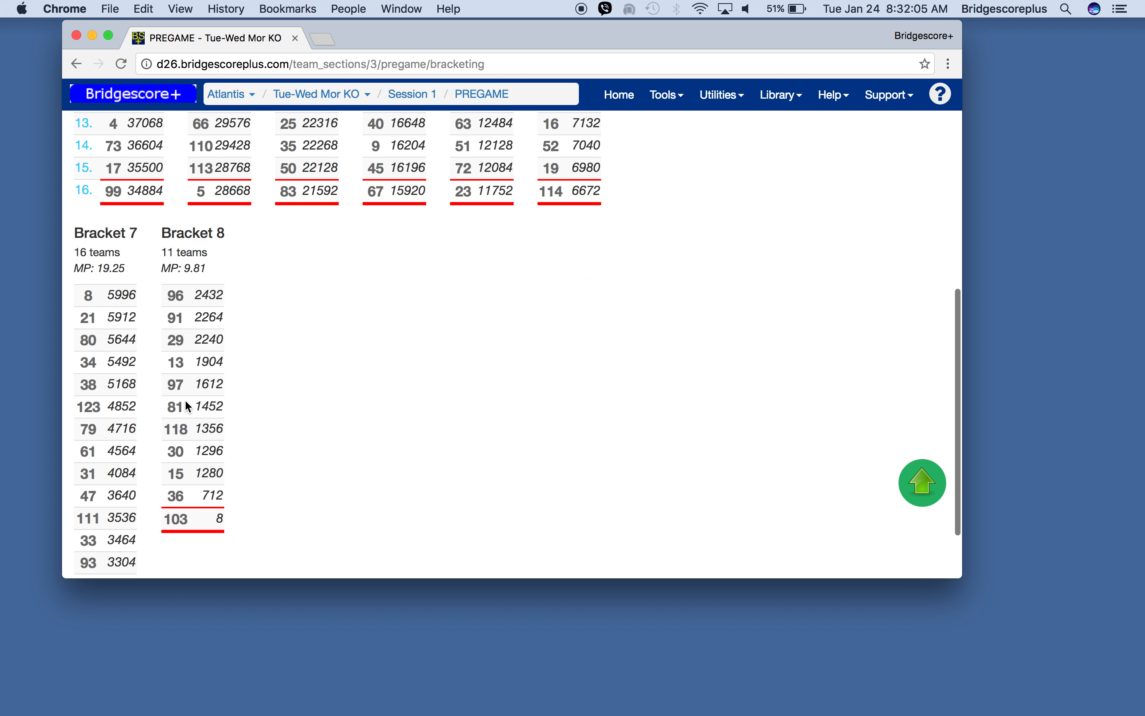
scroll(188, 405, down, 3)
scroll(188, 405, up, 8)
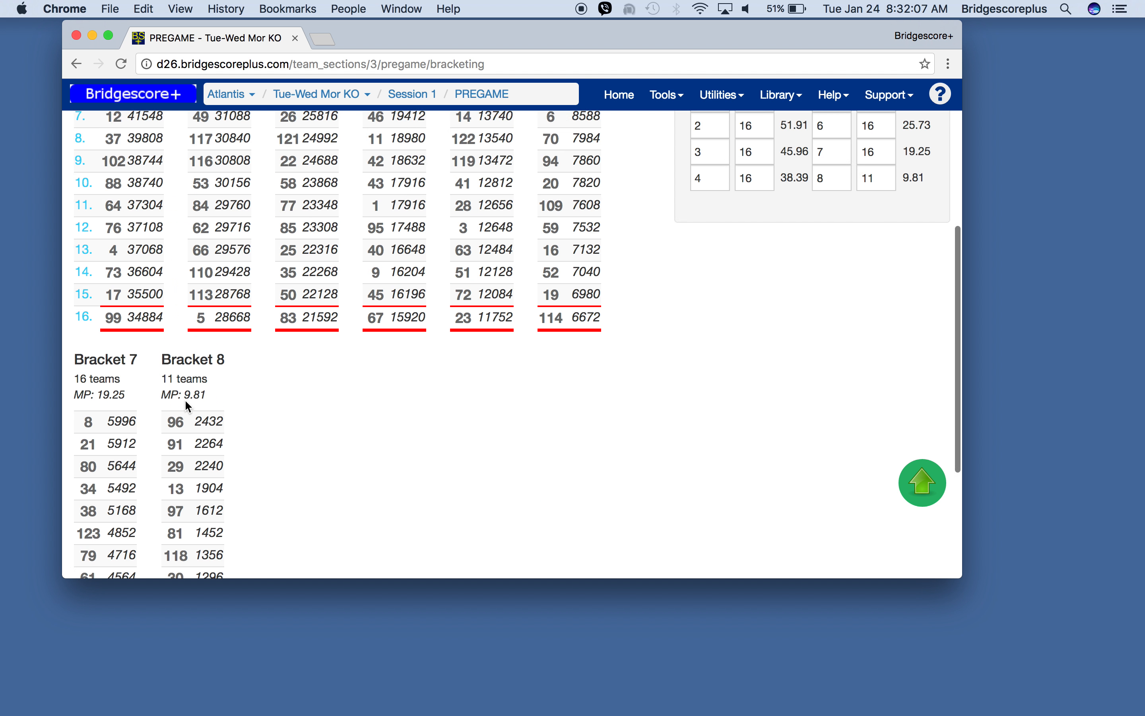
scroll(188, 406, up, 5)
scroll(187, 405, up, 2)
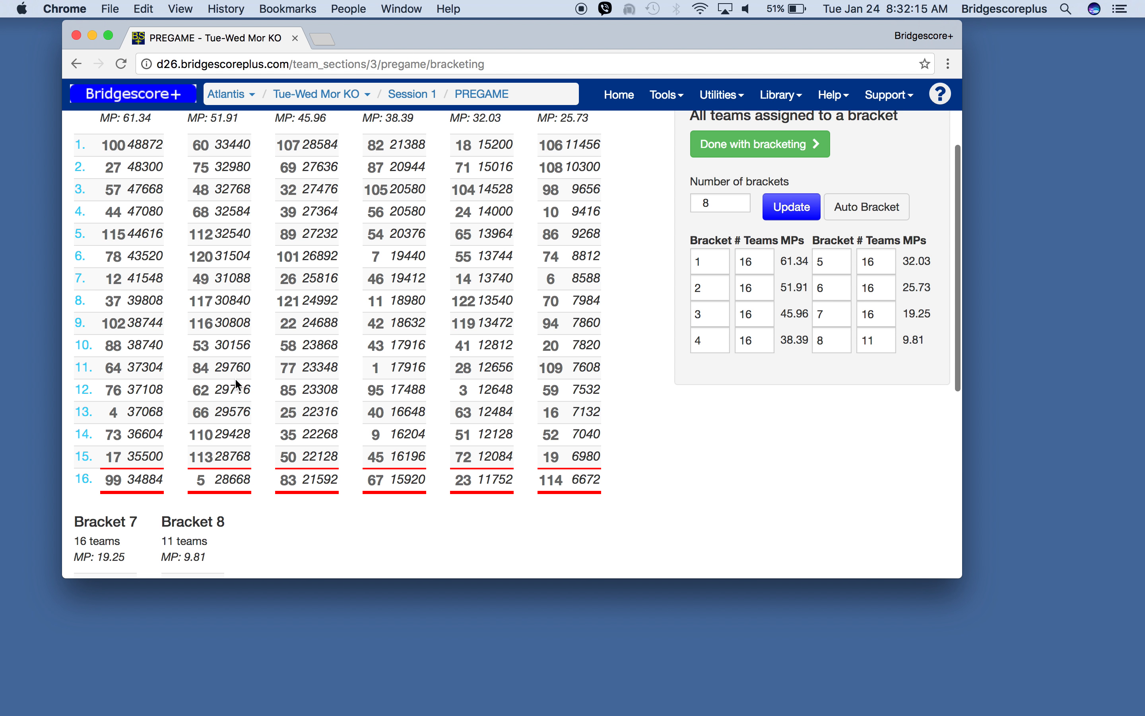
scroll(238, 386, down, 8)
scroll(240, 391, up, 10)
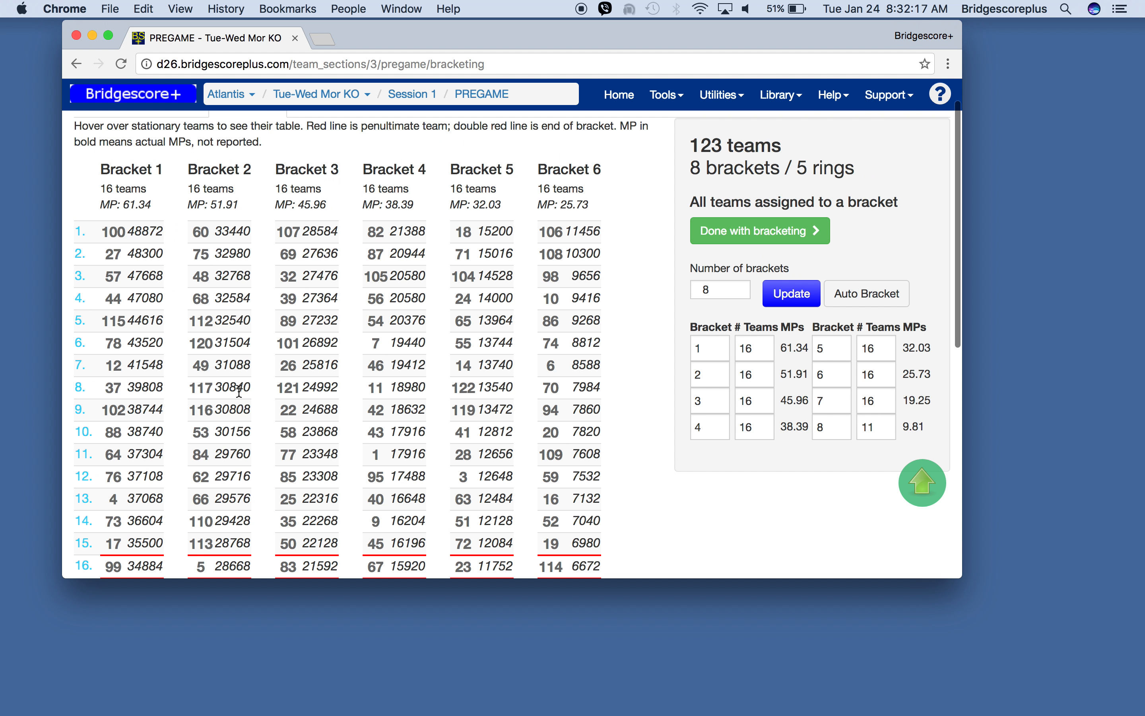
scroll(240, 390, down, 6)
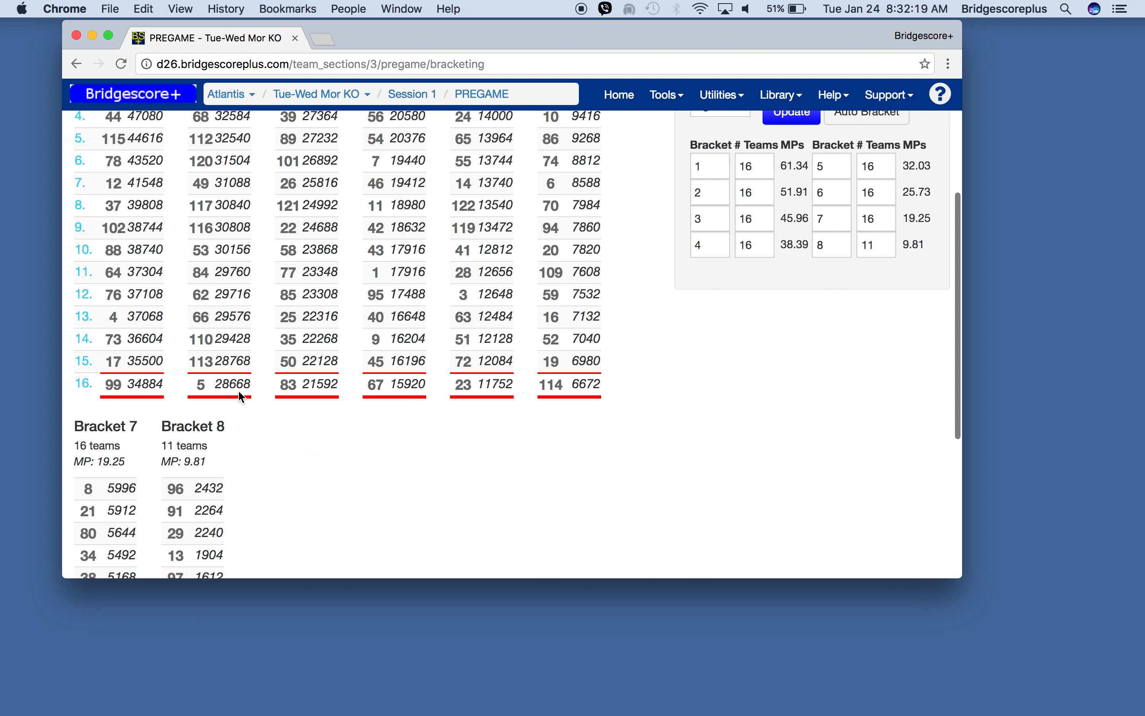
scroll(238, 390, down, 5)
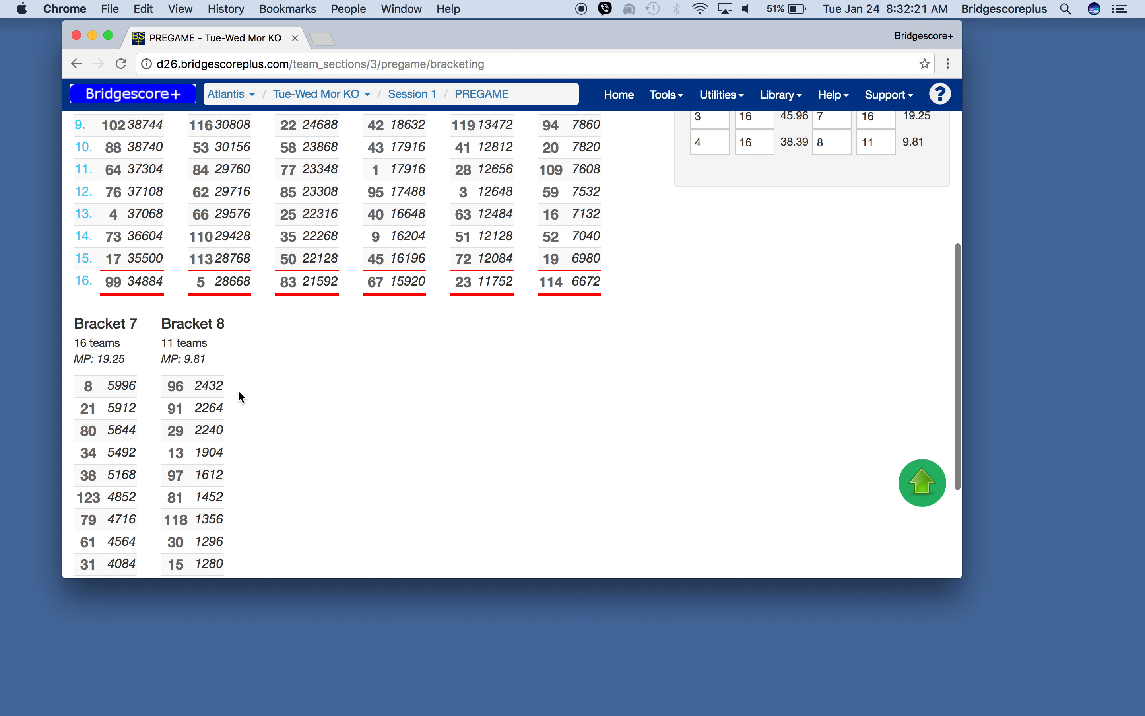
scroll(238, 389, up, 6)
scroll(238, 389, down, 6)
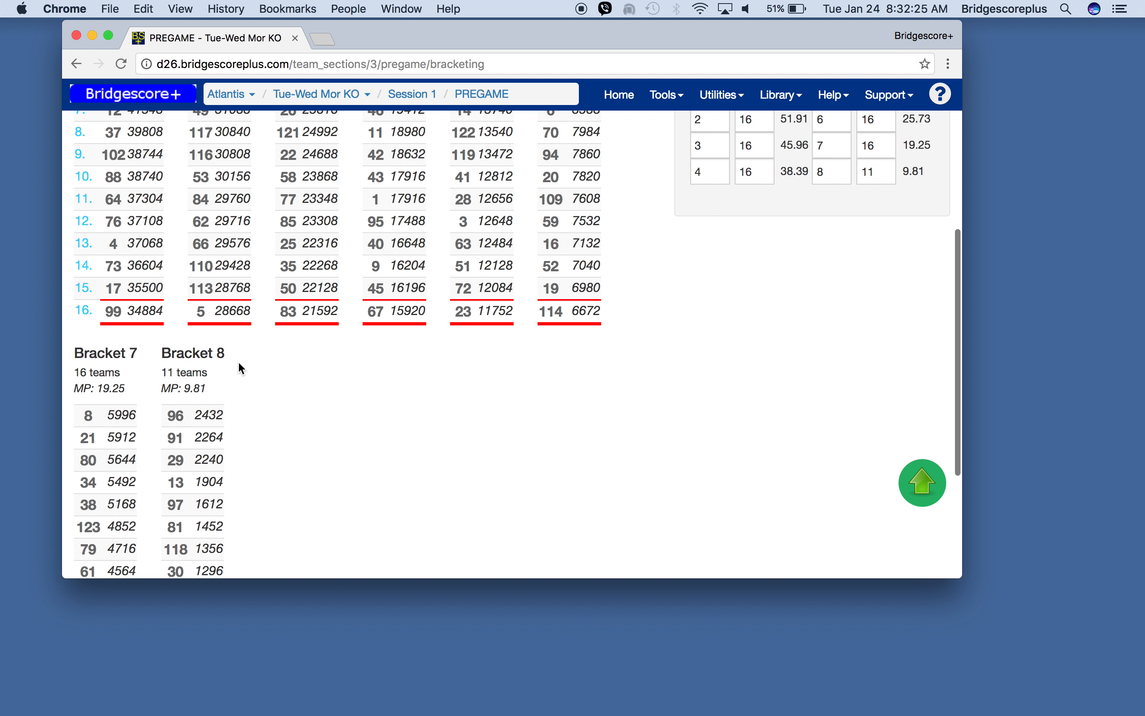
scroll(260, 374, up, 5)
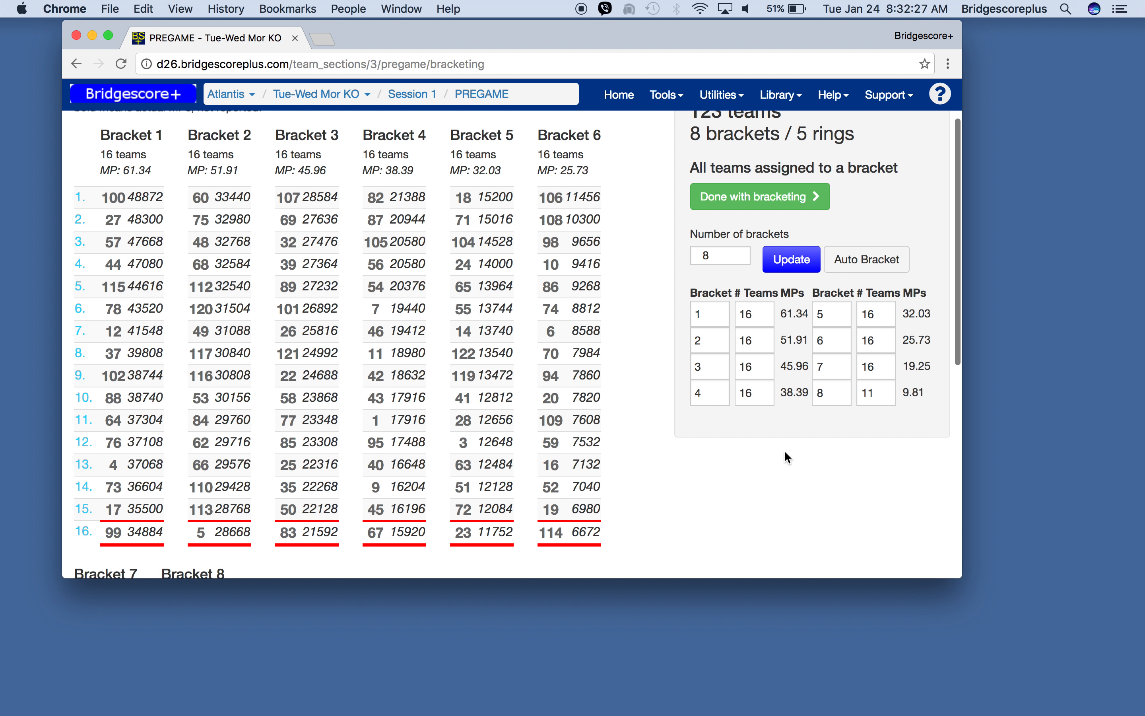
- Set the number of teams in bracket 3 to 15
drag(963, 574, 1055, 710)
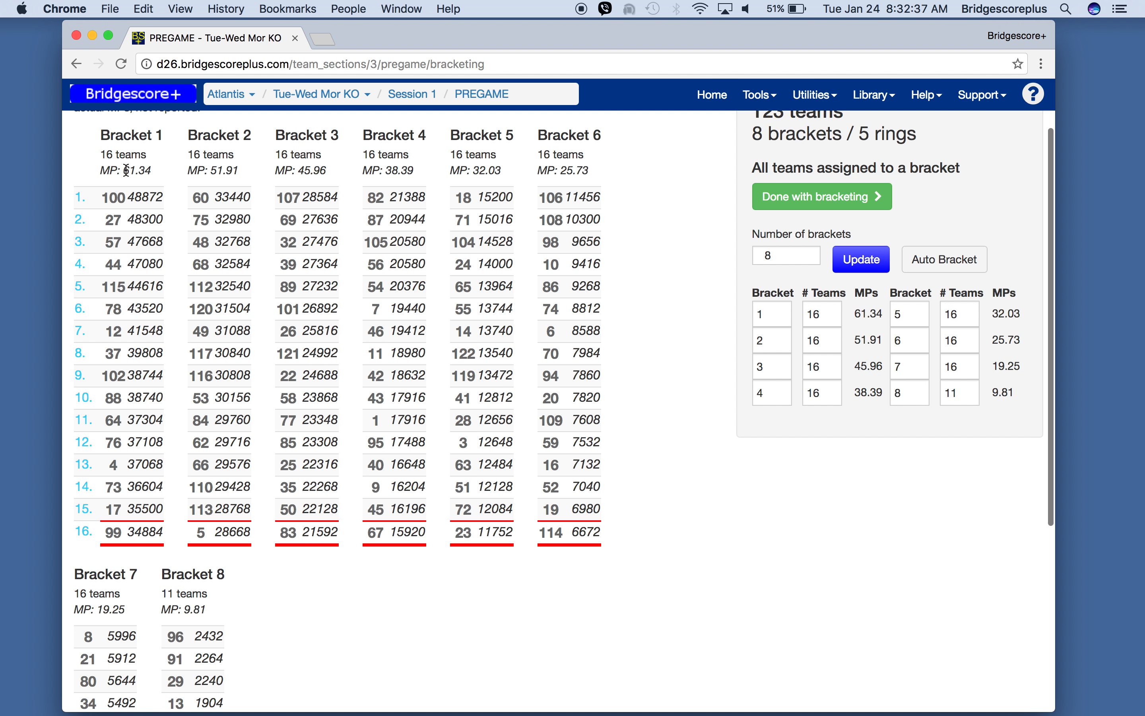
drag(125, 171, 159, 169)
click(822, 367)
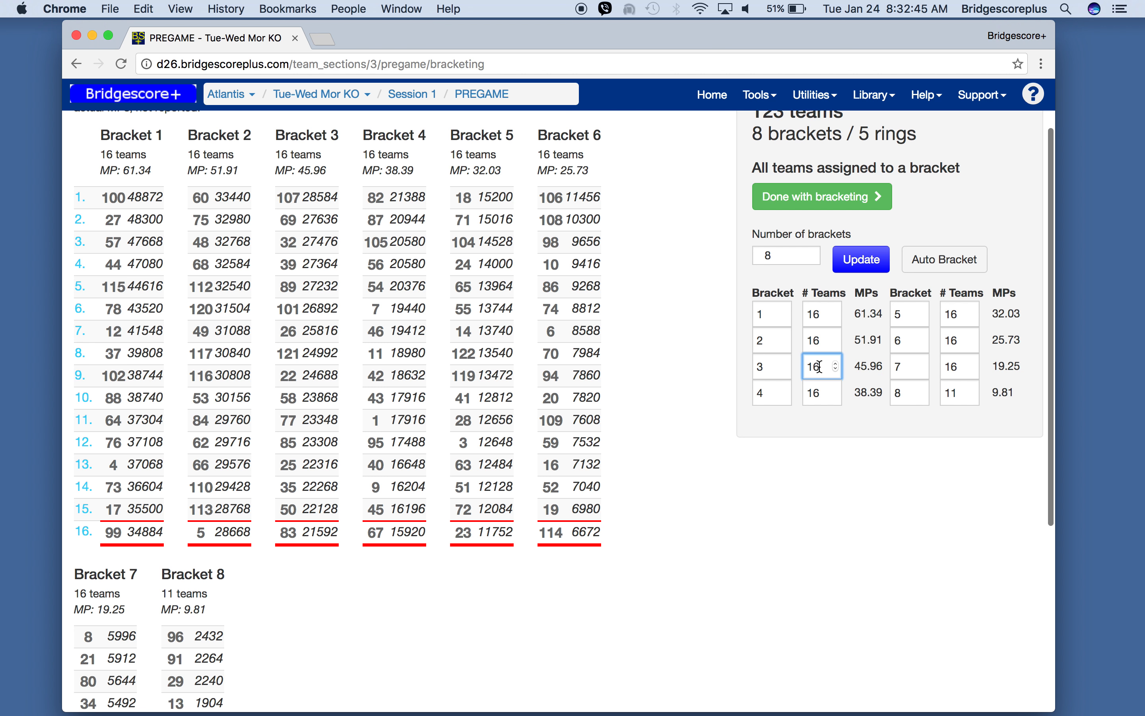
key(BackSpace)
text(1)
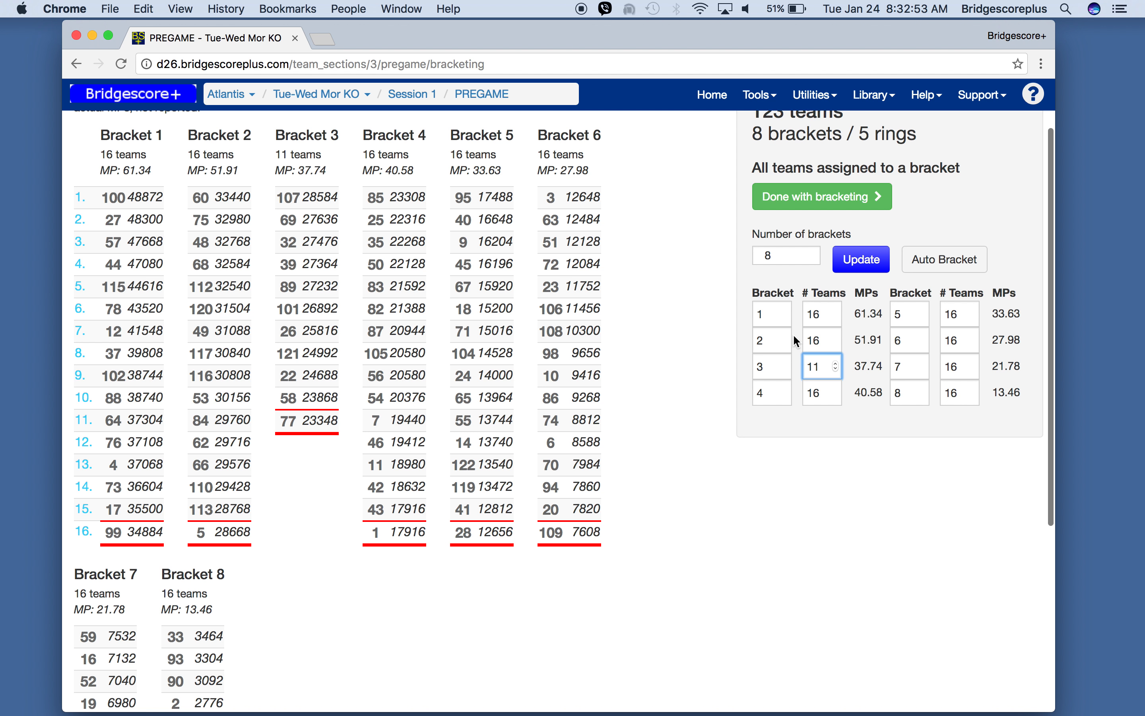
key(Tab)
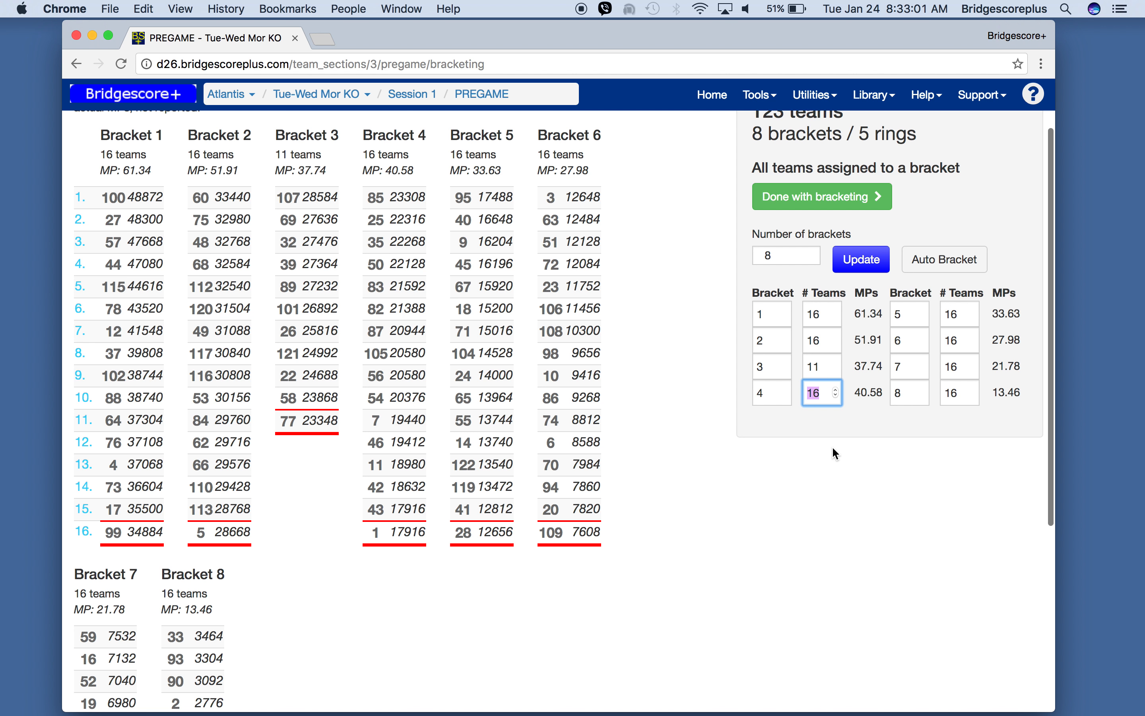
click(820, 366)
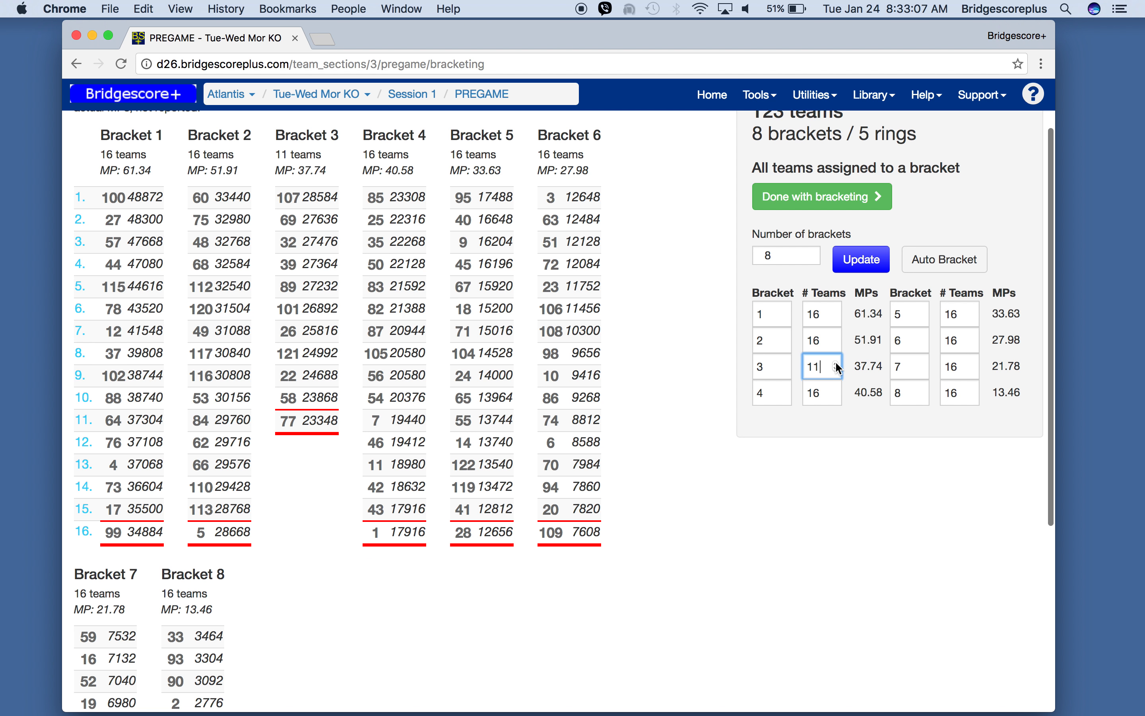
click(836, 363)
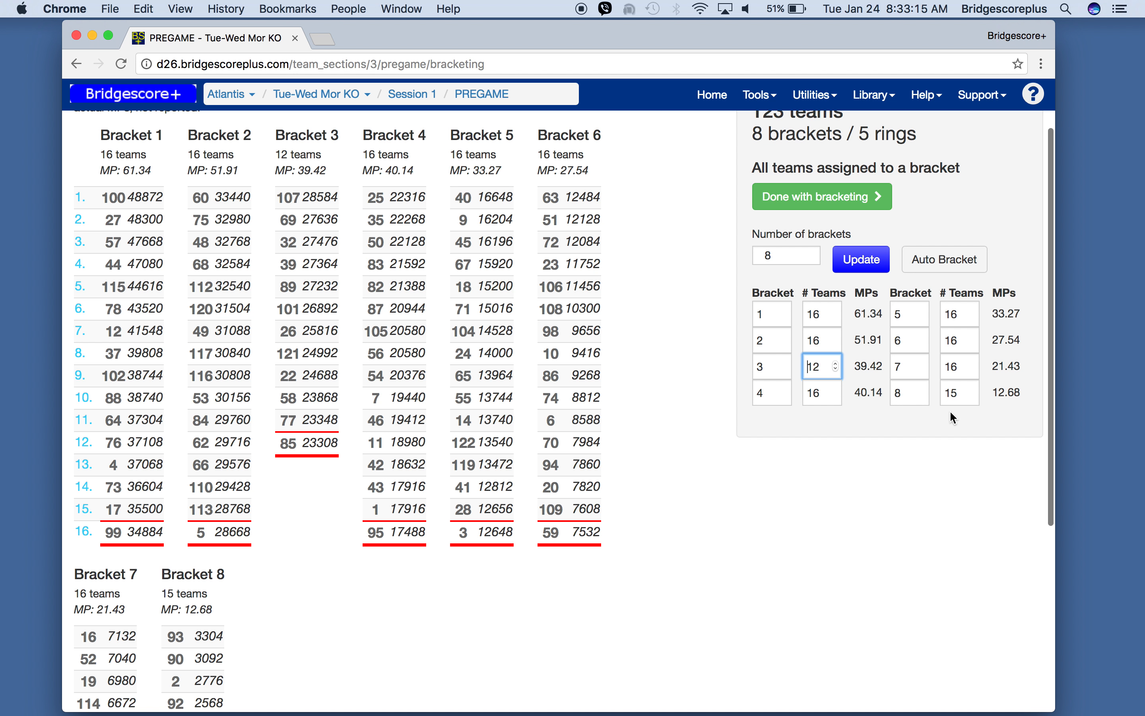
click(839, 364)
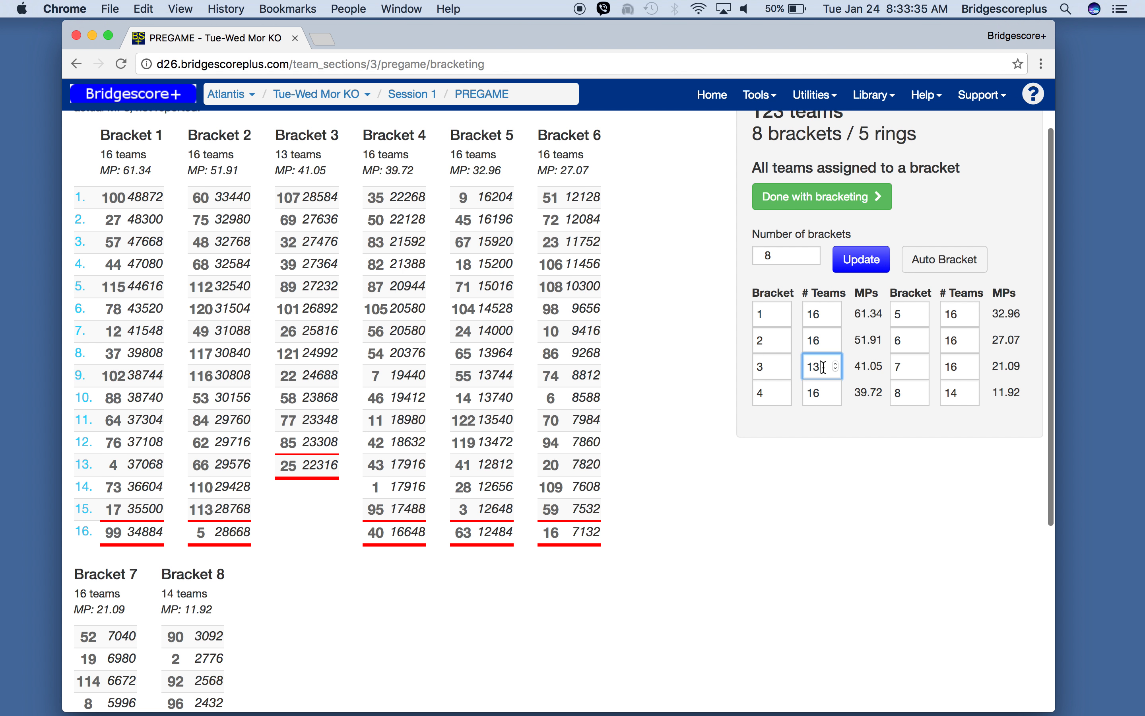
key(BackSpace)
text(3)
click(839, 365)
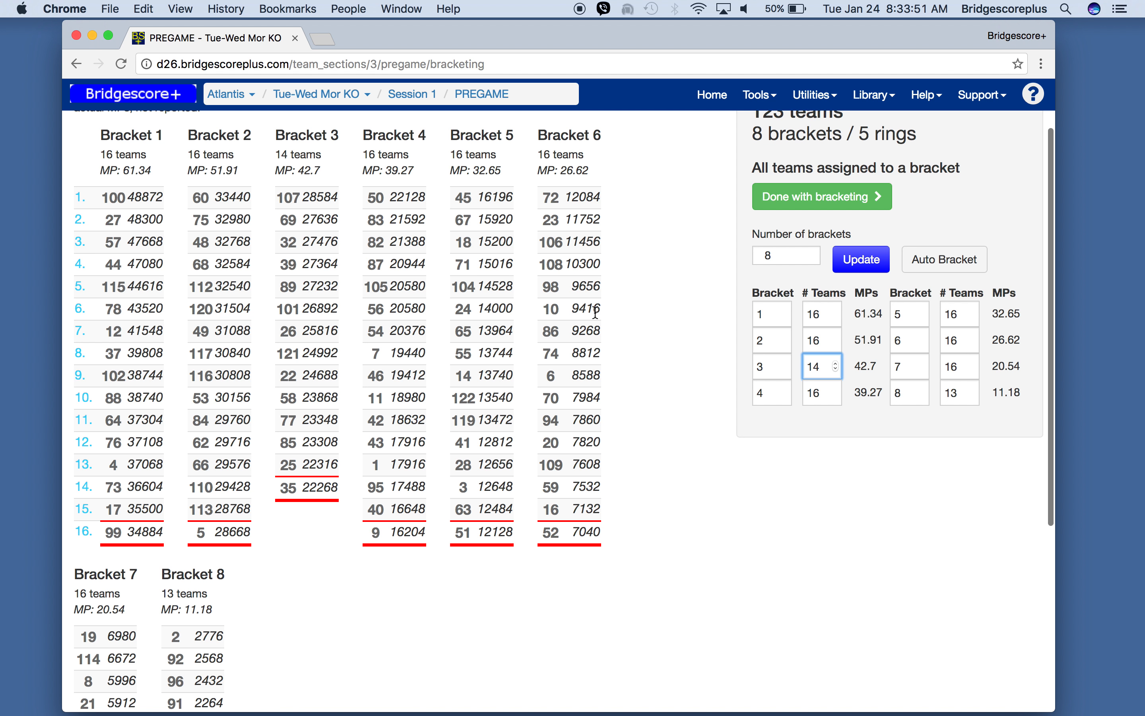
click(838, 363)
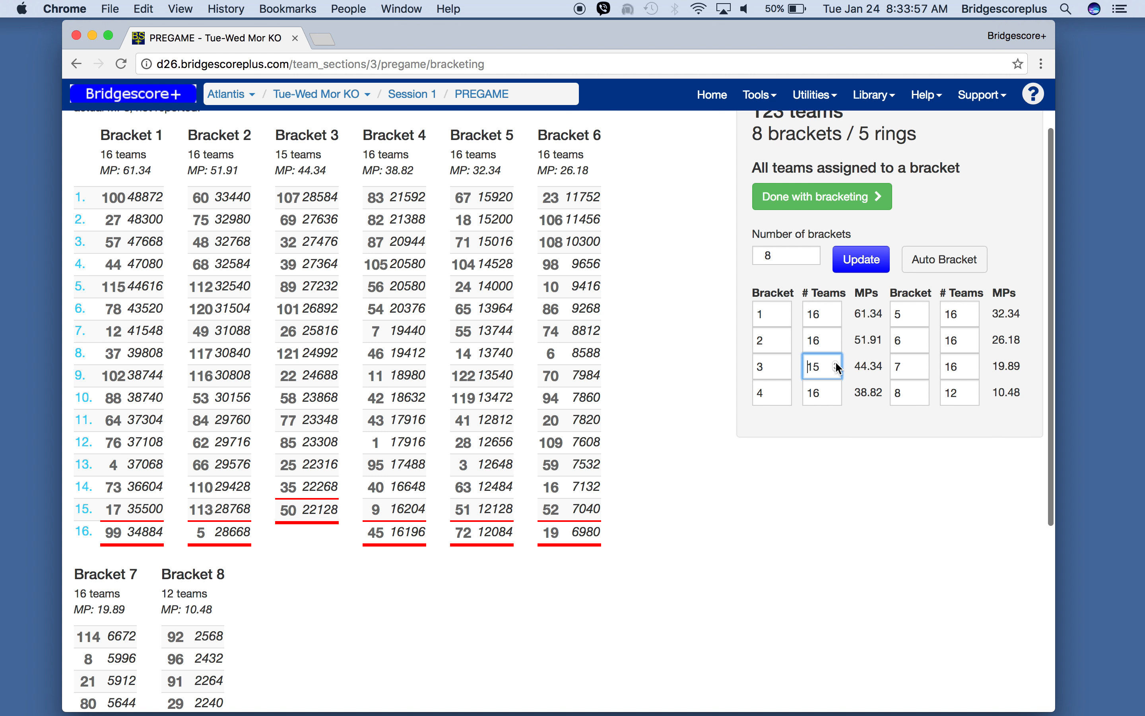
- Set the number of teams in bracket 4 to 12
click(825, 393)
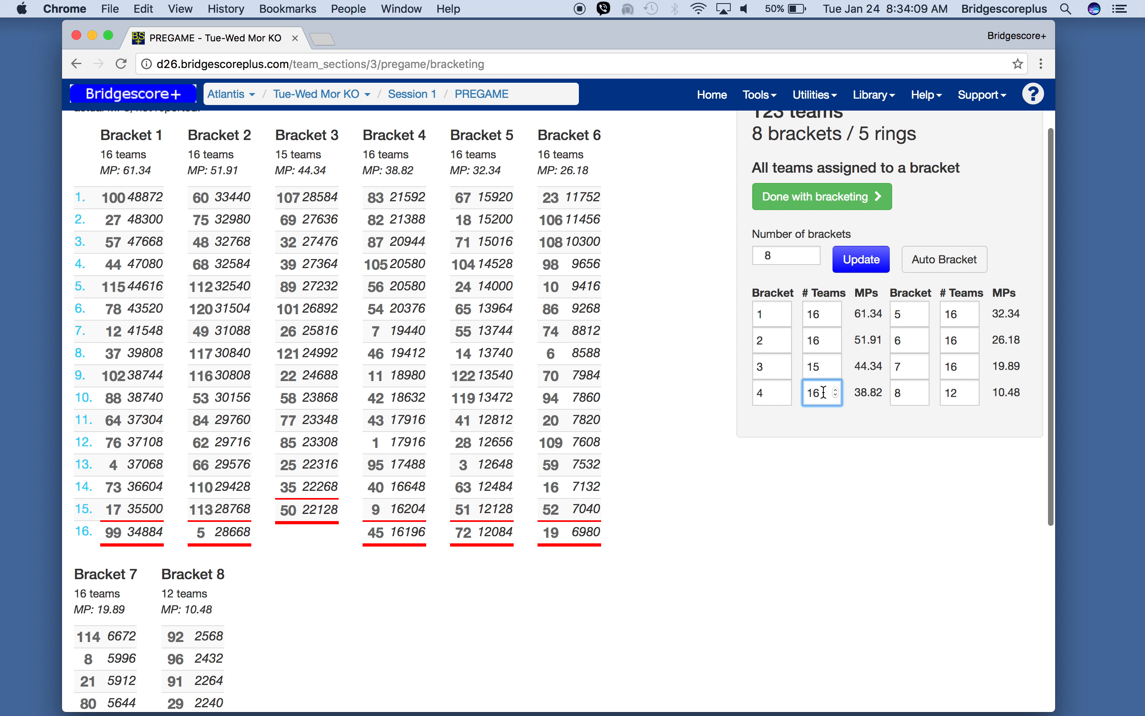
key(BackSpace)
text(2)
key(Return)
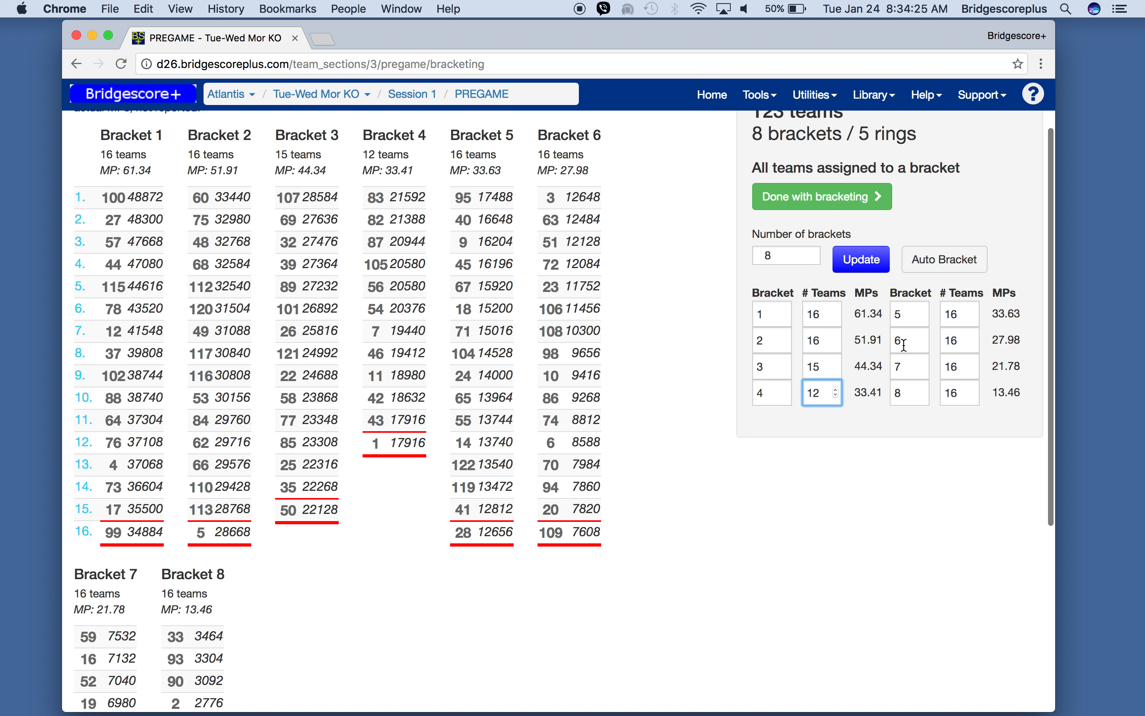
- Set the number of teams in bracket 2 to 12
click(826, 343)
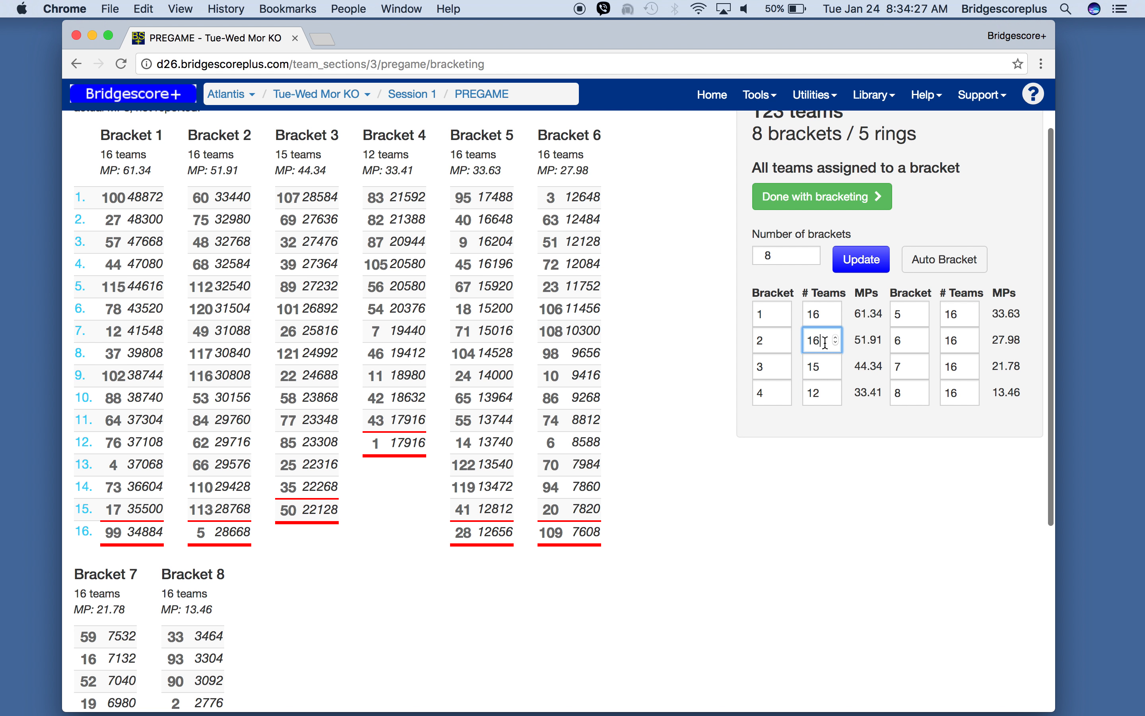
key(BackSpace)
text(2)
key(Tab)
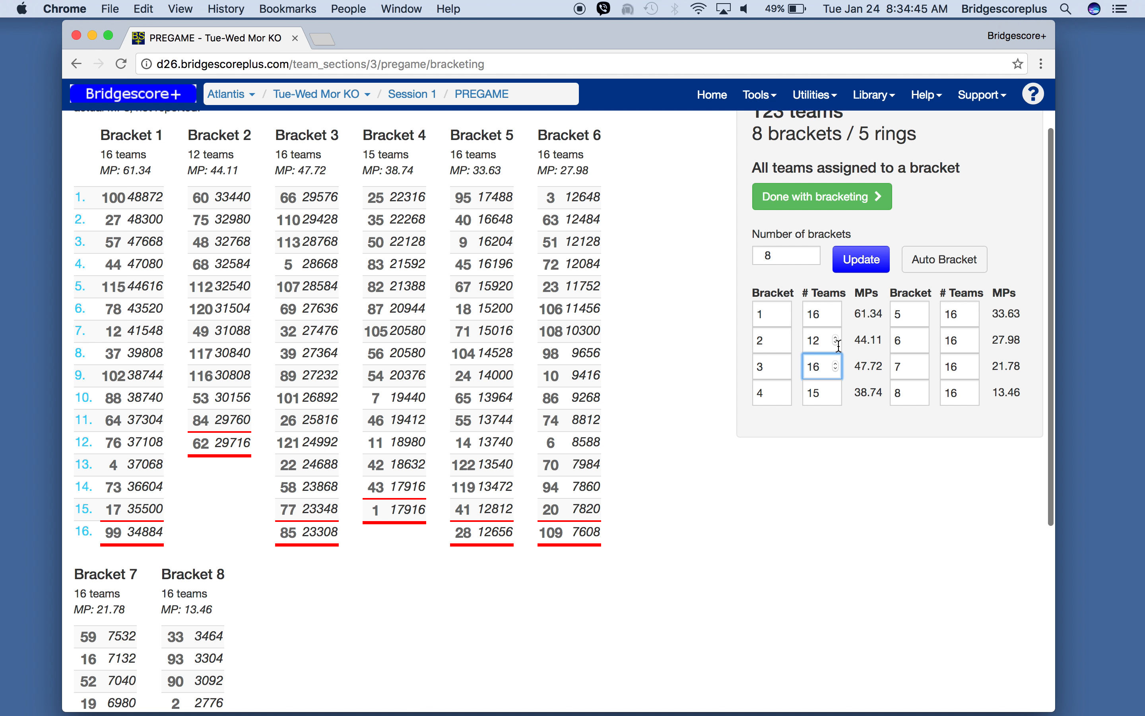
- Set the number of teams in bracket 3 to 10
click(820, 368)
key(BackSpace)
text(0)
- Set the number of teams in bracket 4 to 12
click(825, 395)
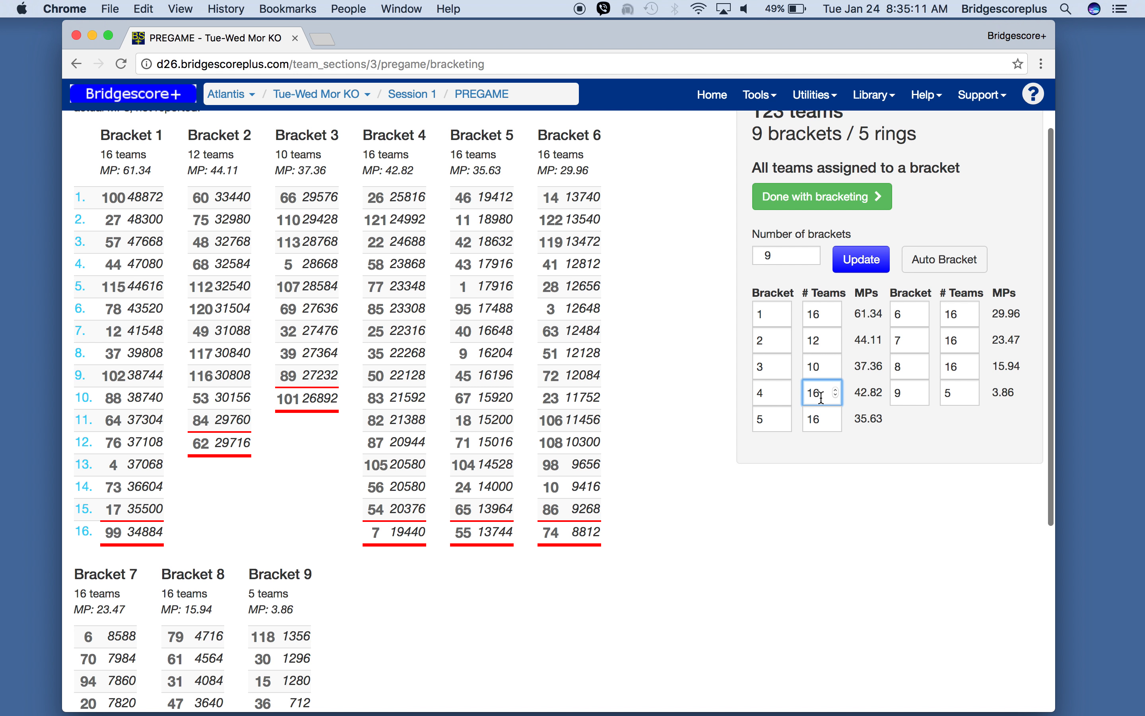
key(BackSpace)
text(2)
key(Tab)
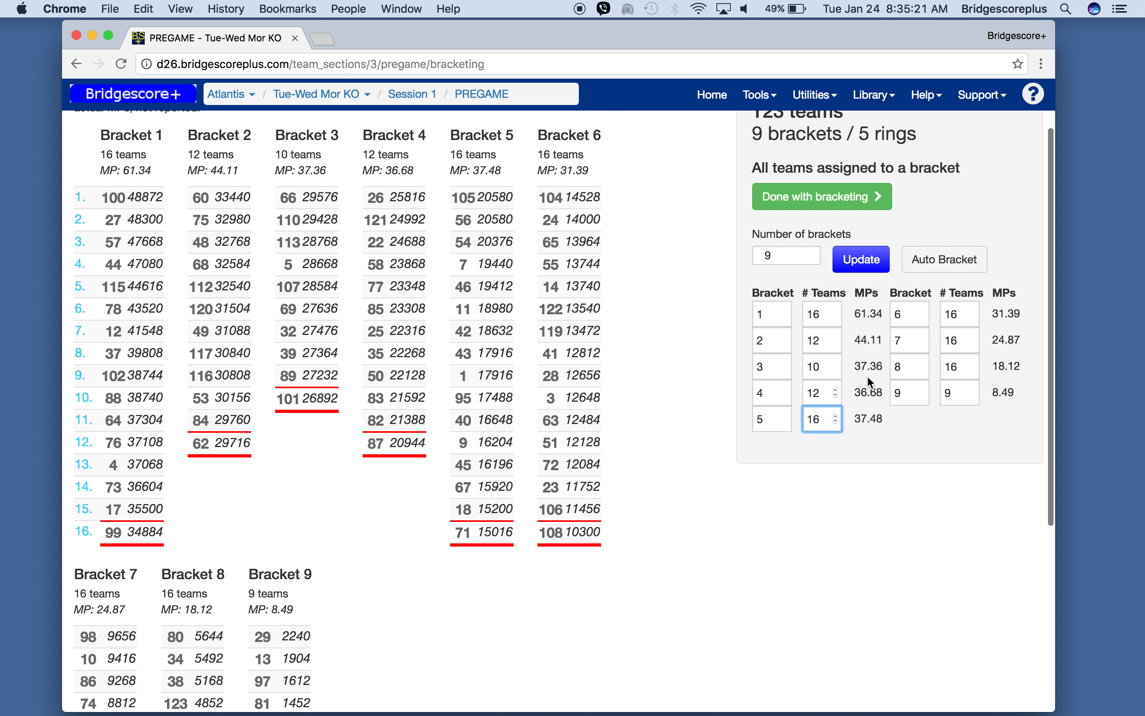
- Rebuild all brackets automatically with Auto Bracket
click(958, 317)
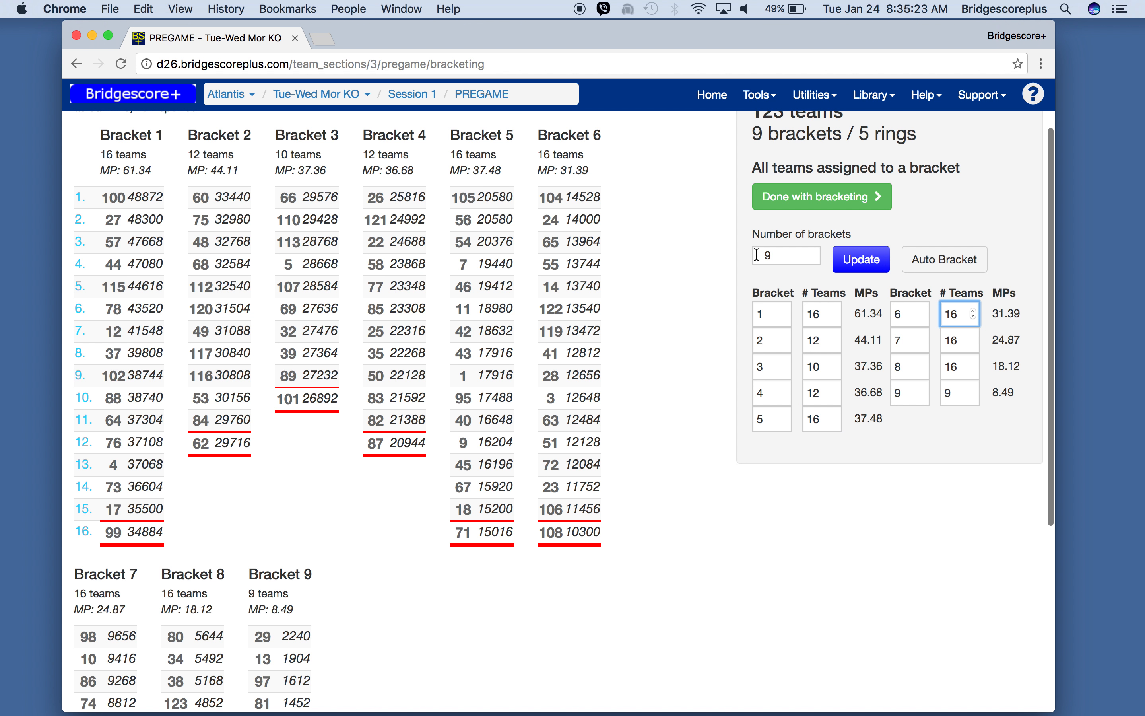
click(949, 260)
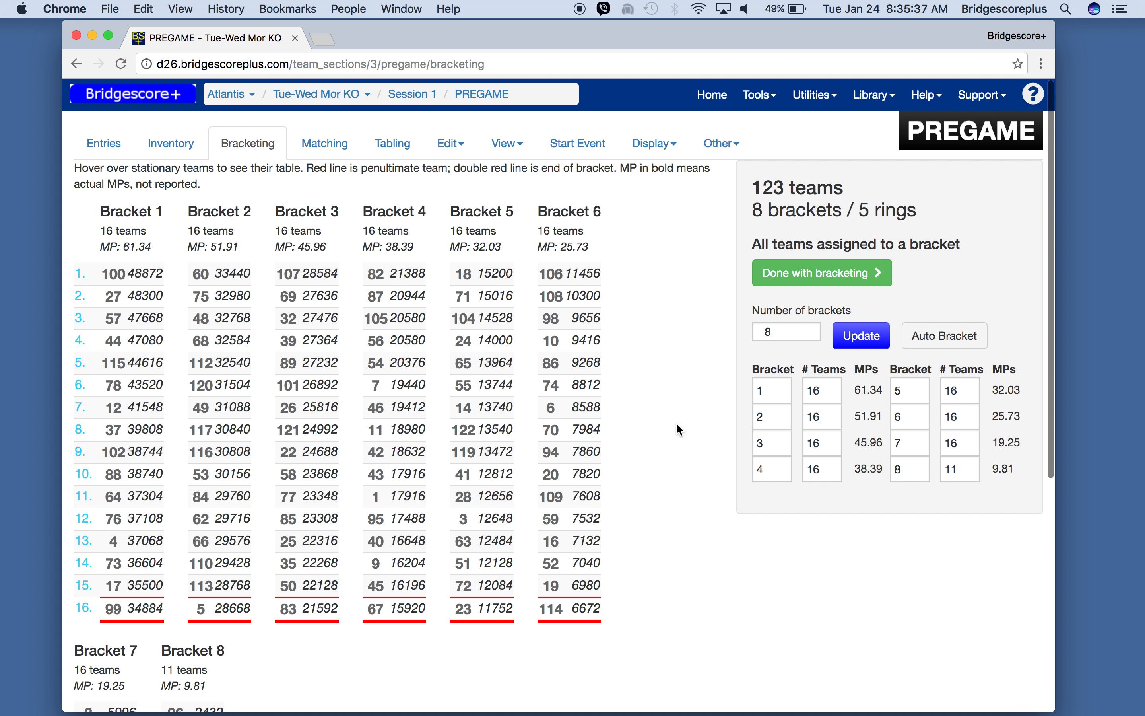
scroll(677, 426, down, 3)
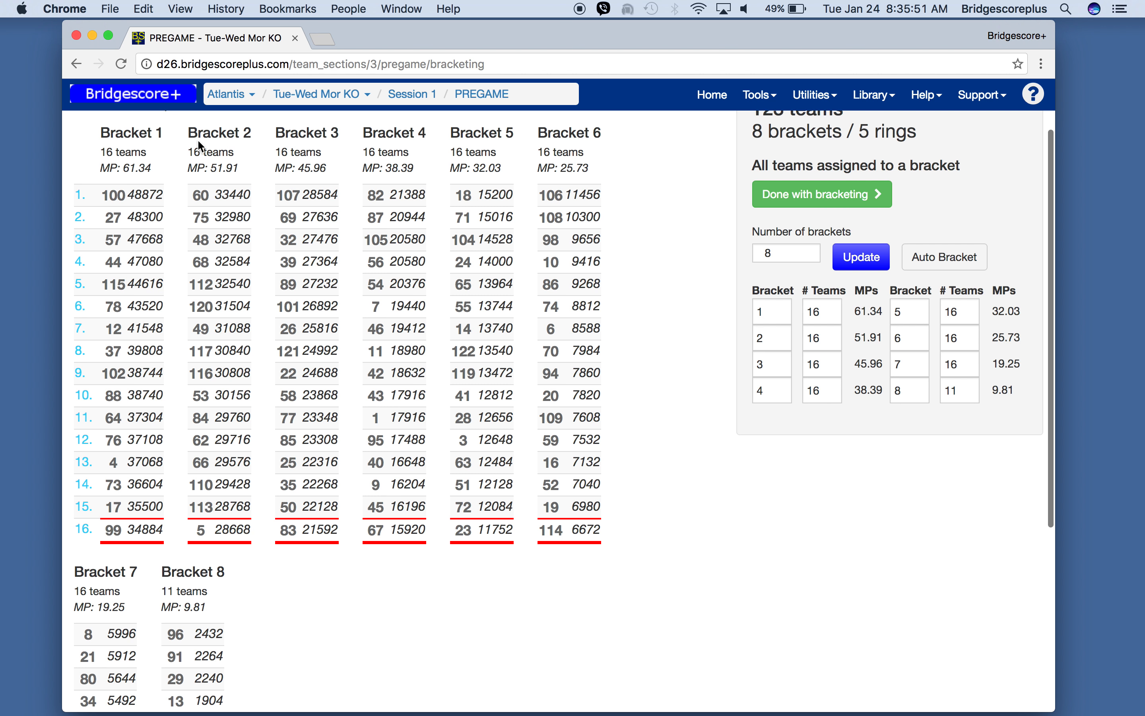
scroll(196, 151, up, 3)
- Add 6 teams to the event's entry list
click(102, 151)
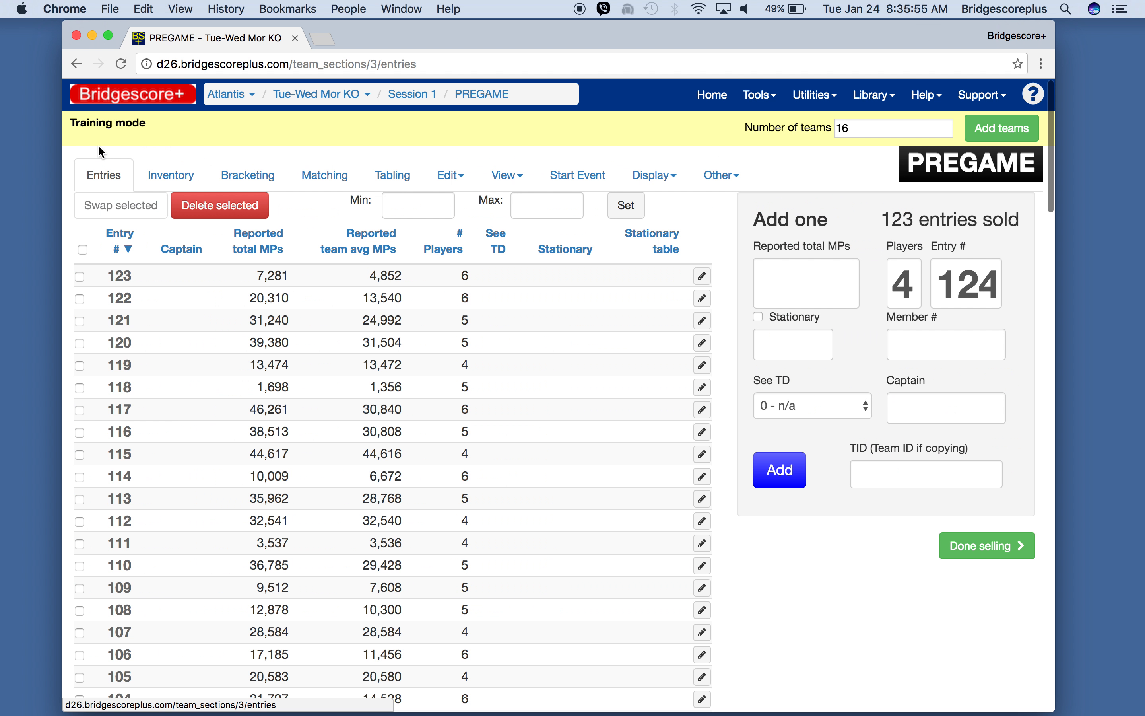
click(869, 125)
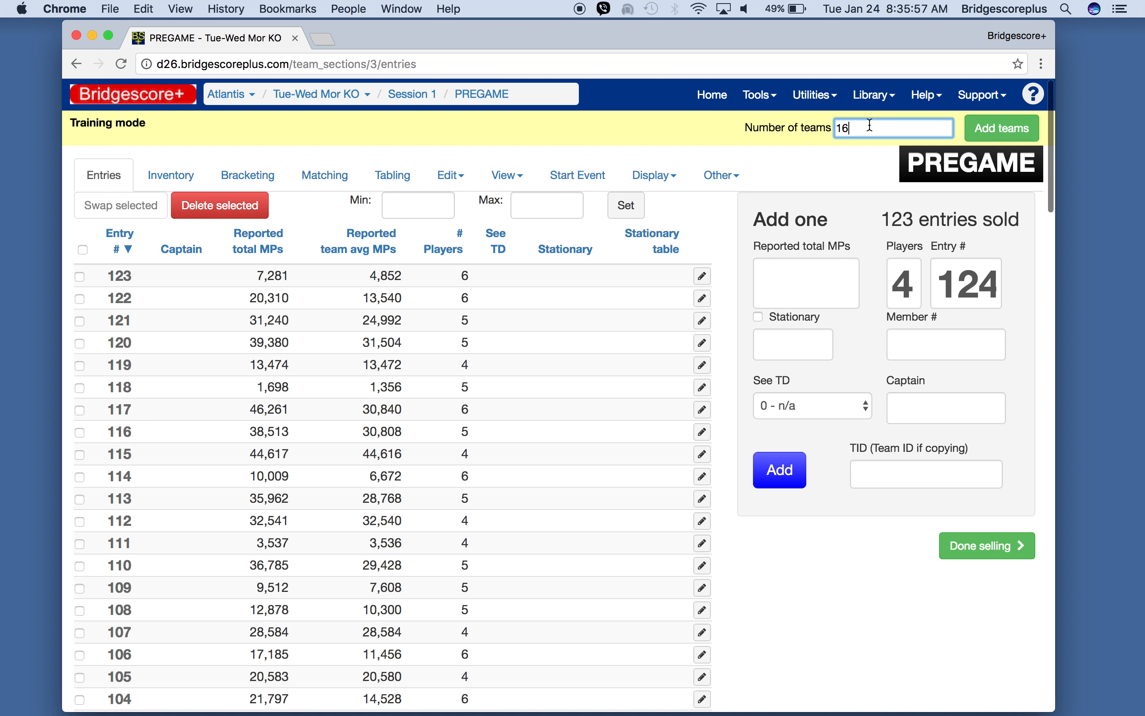
key(BackSpace)
key(BackSpace)
text(6)
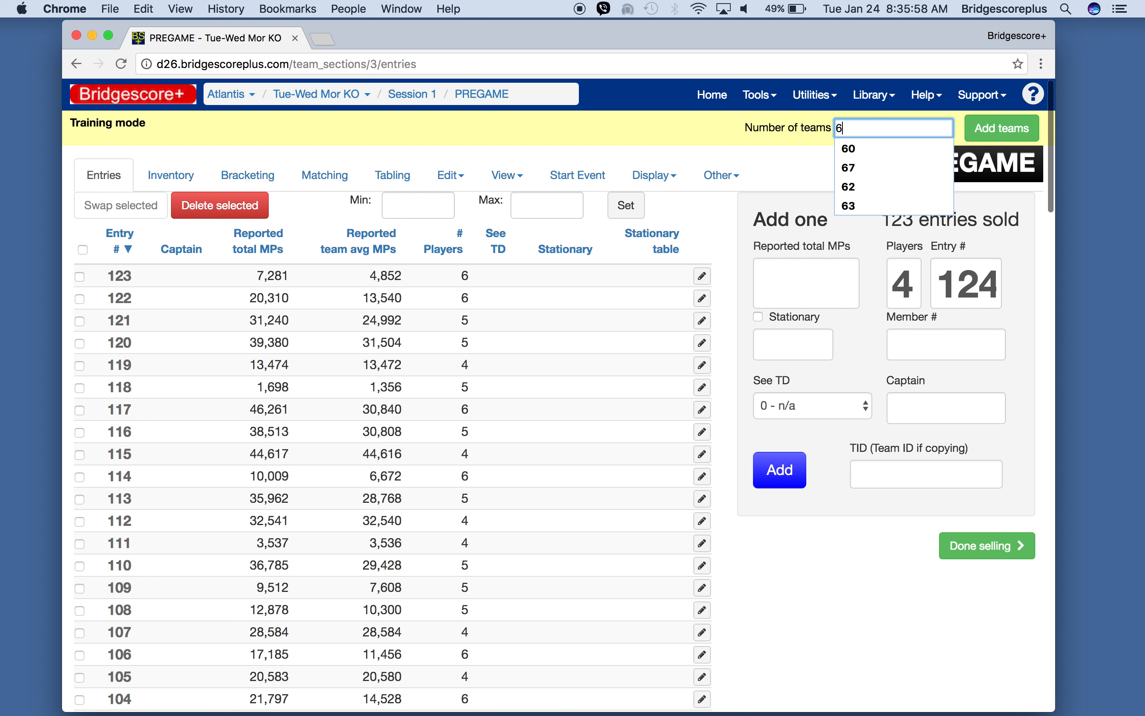
click(1006, 130)
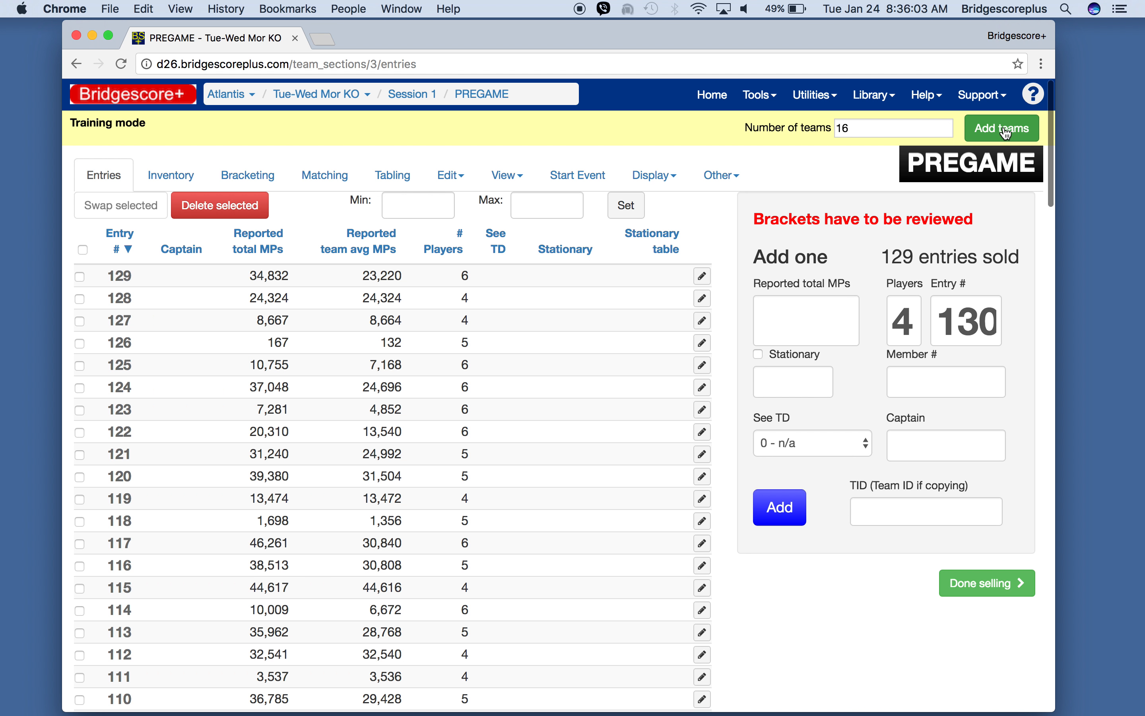
- Set the number of brackets to 10 and update the bracketing
click(243, 181)
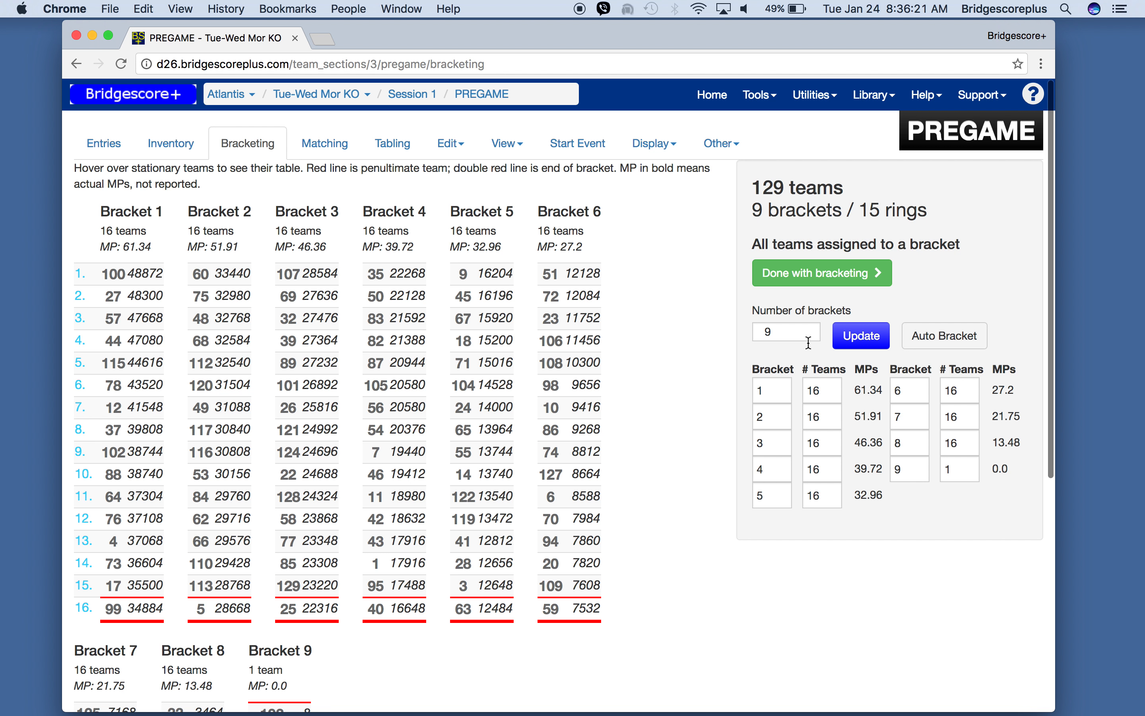
click(794, 333)
key(BackSpace)
text(10)
click(847, 345)
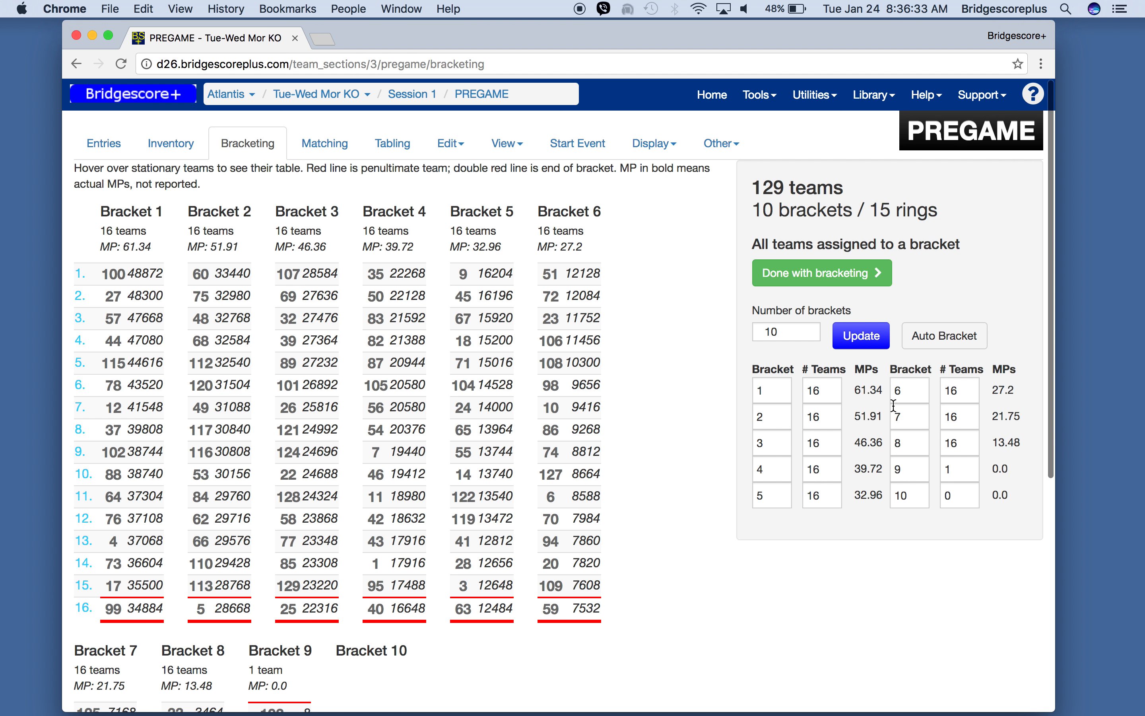
- Set brackets 6 and 7 to 12 teams each
click(960, 391)
key(BackSpace)
text(2)
key(Tab)
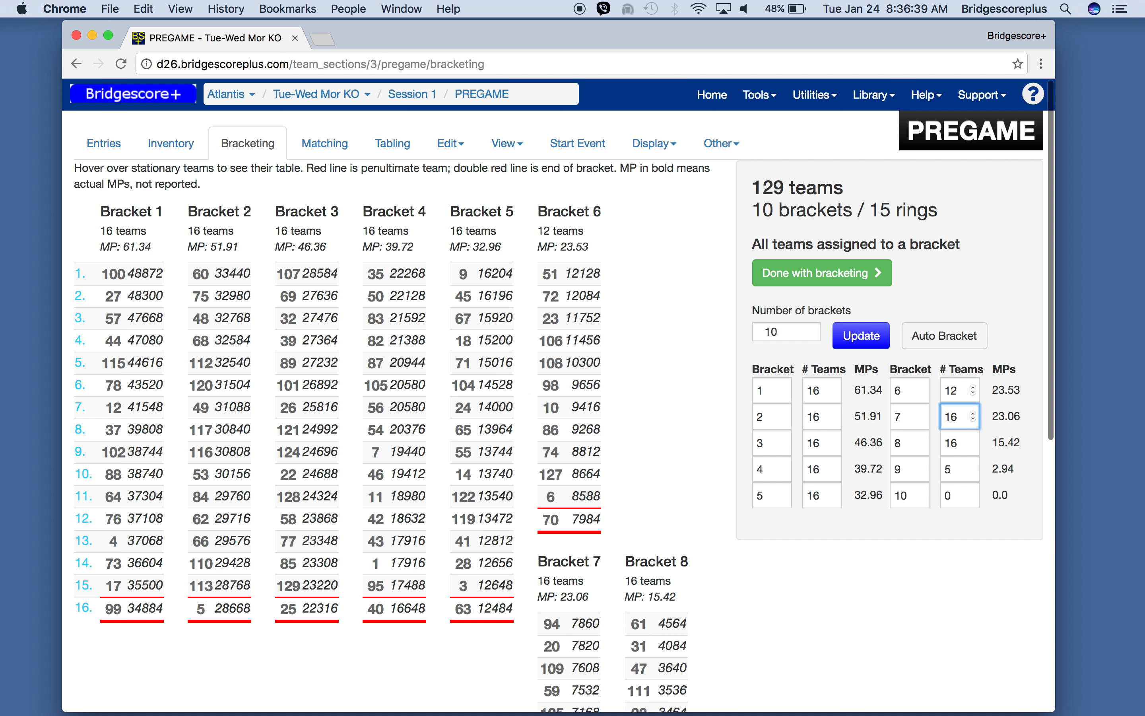
key(BackSpace)
text(2)
- Set bracket 8 to 12 teams and bracket 9 to 13 teams
click(962, 442)
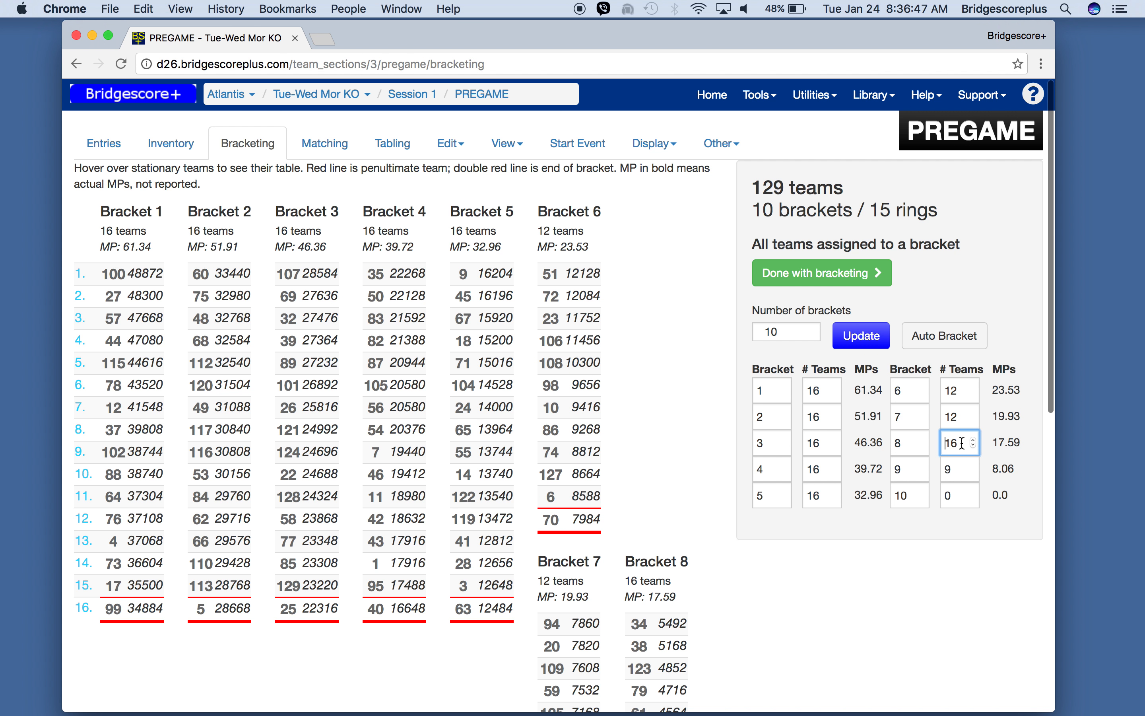
double_click(948, 469)
text(13)
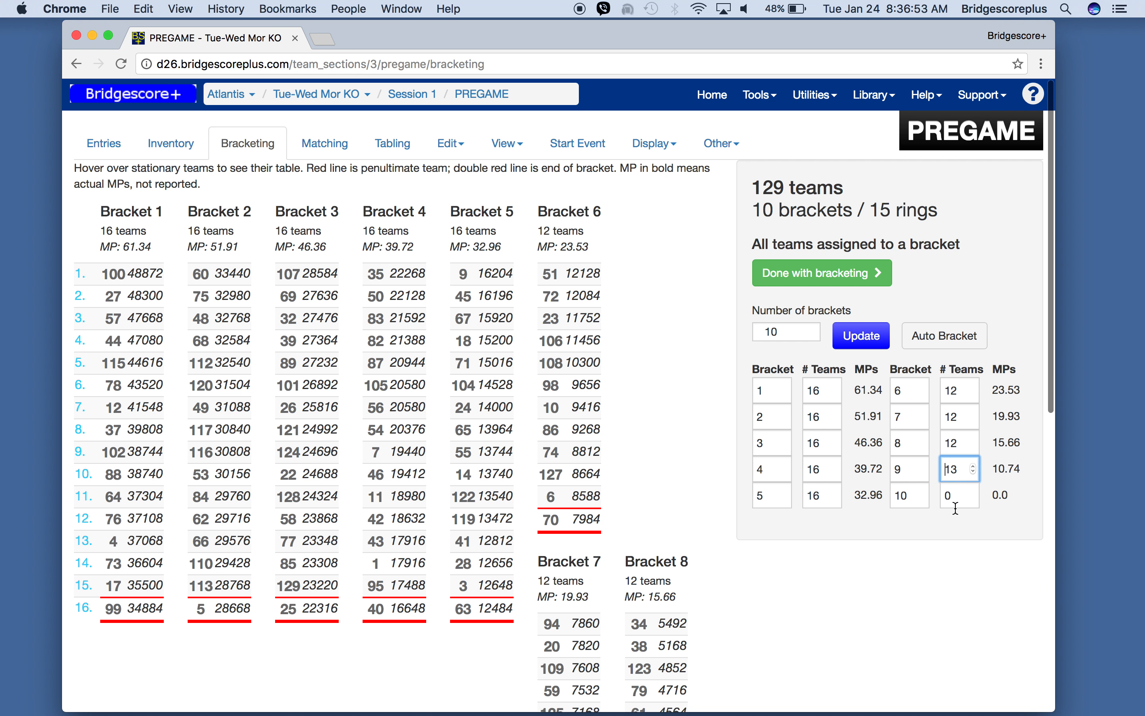
- Set the number of teams in bracket 3 to 12
click(821, 445)
key(BackSpace)
text(2)
key(Tab)
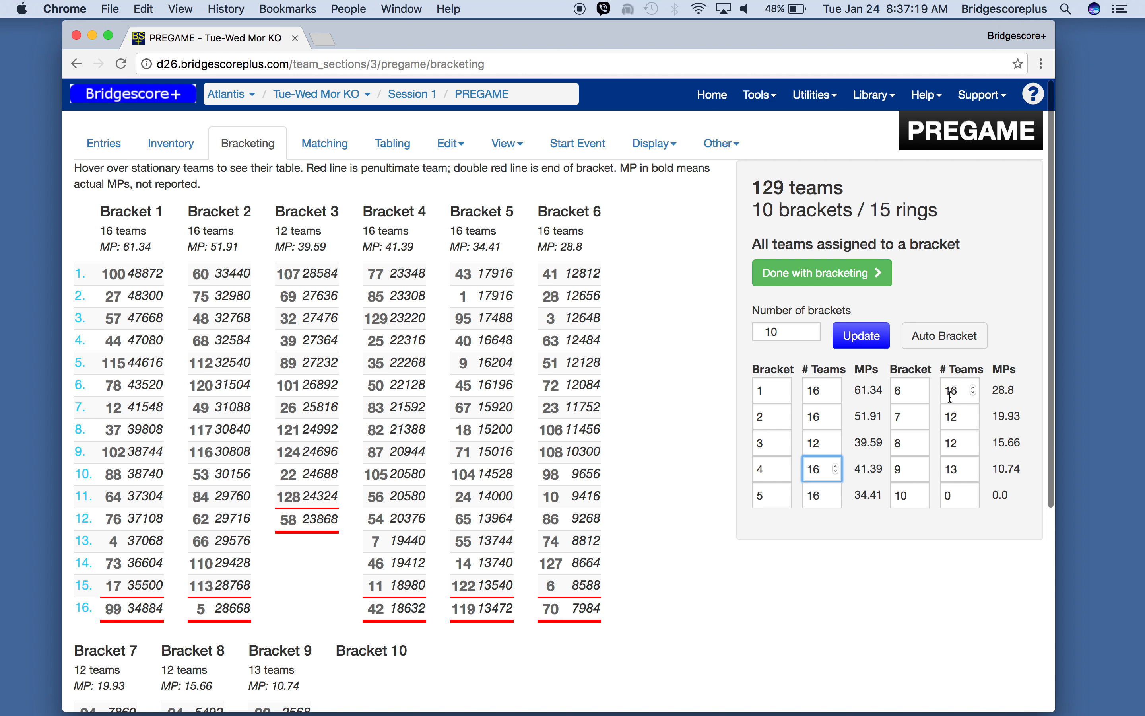
- Set brackets 4 and 5 to 12 teams each
key(BackSpace)
text(2)
key(Tab)
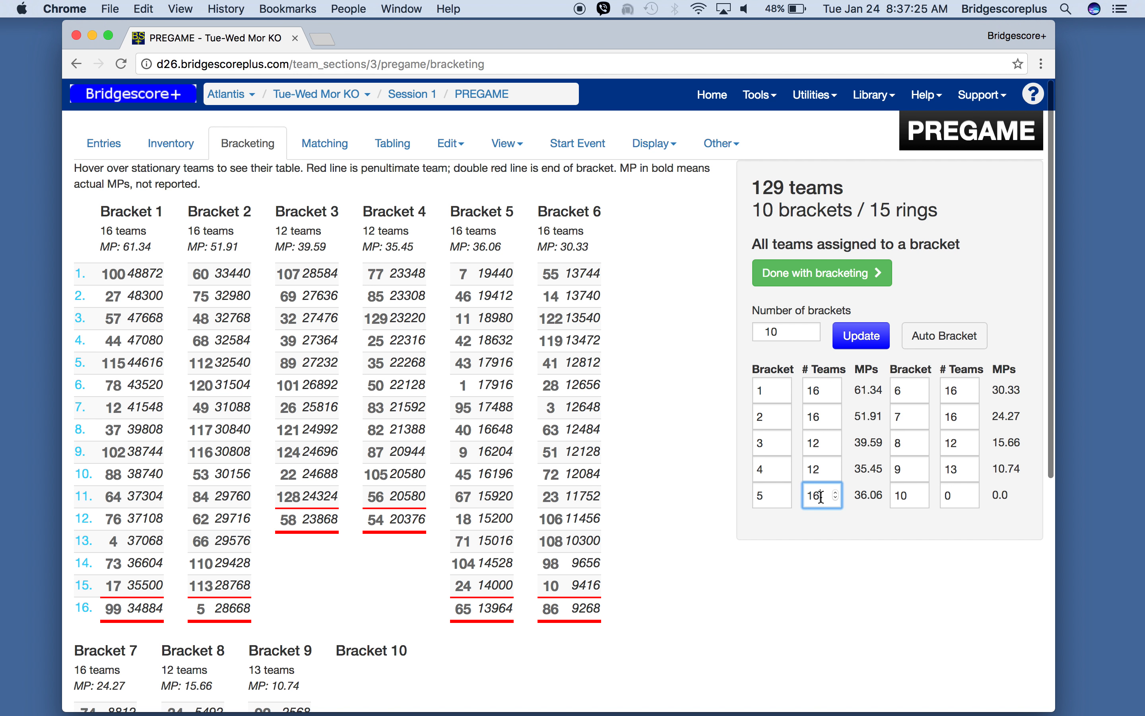
key(BackSpace)
text(2)
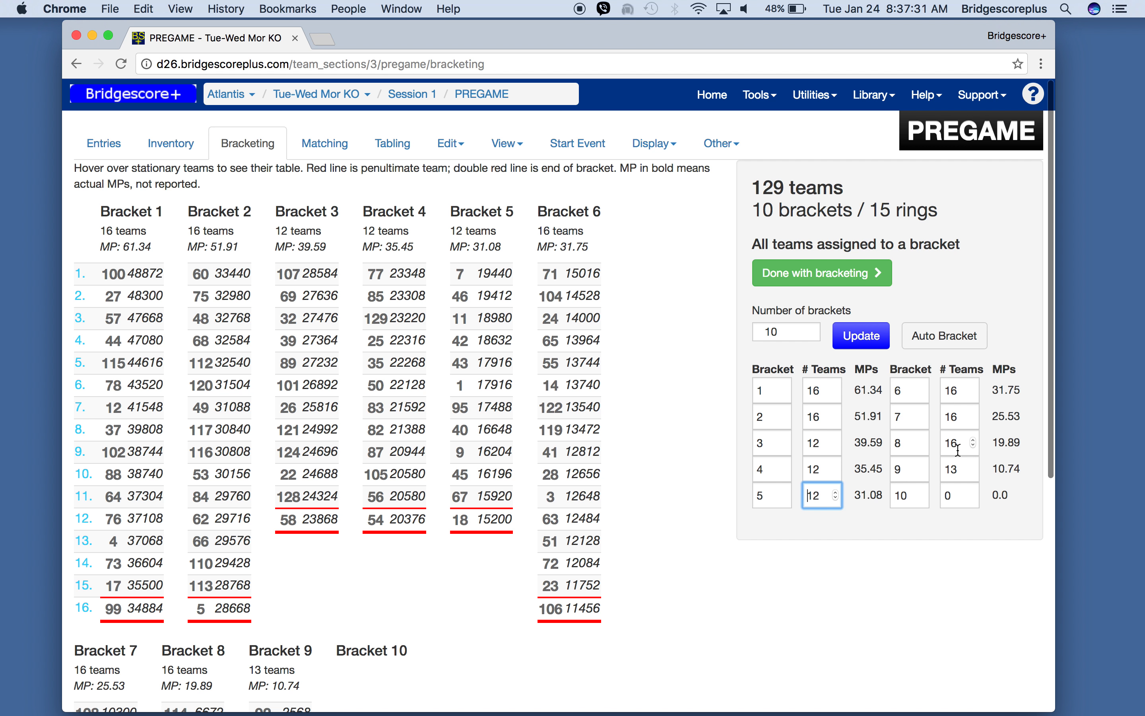
- Set brackets 6 and 7 to 12 teams each again
click(962, 391)
key(BackSpace)
text(2)
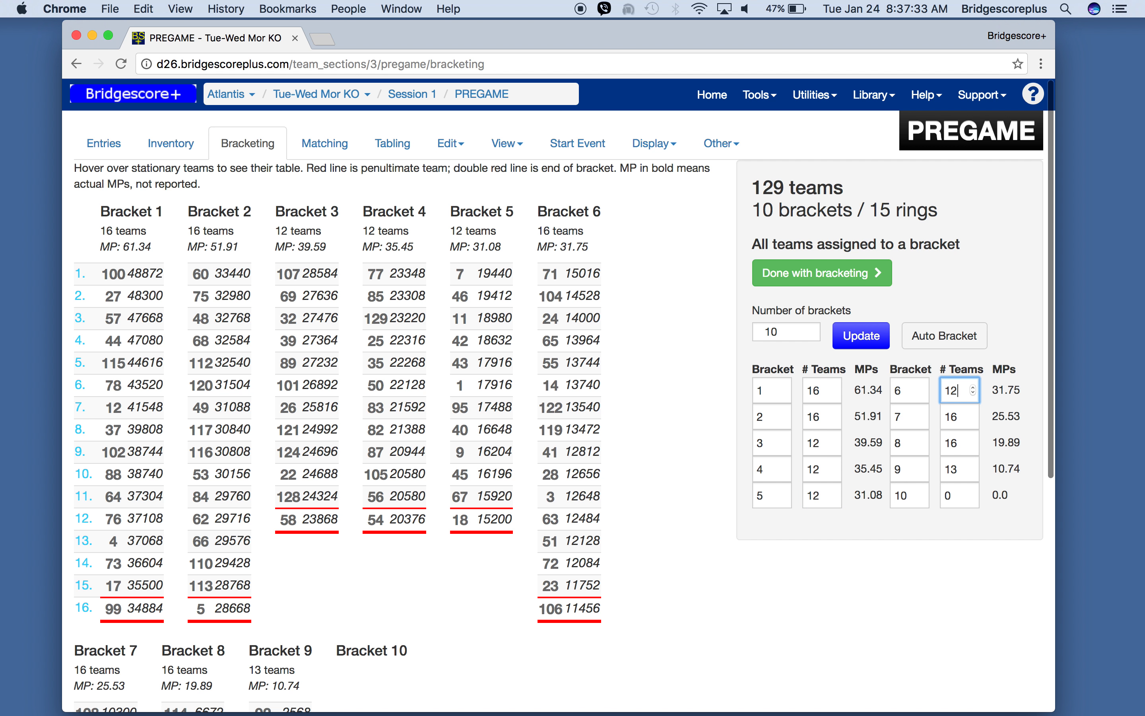
click(963, 418)
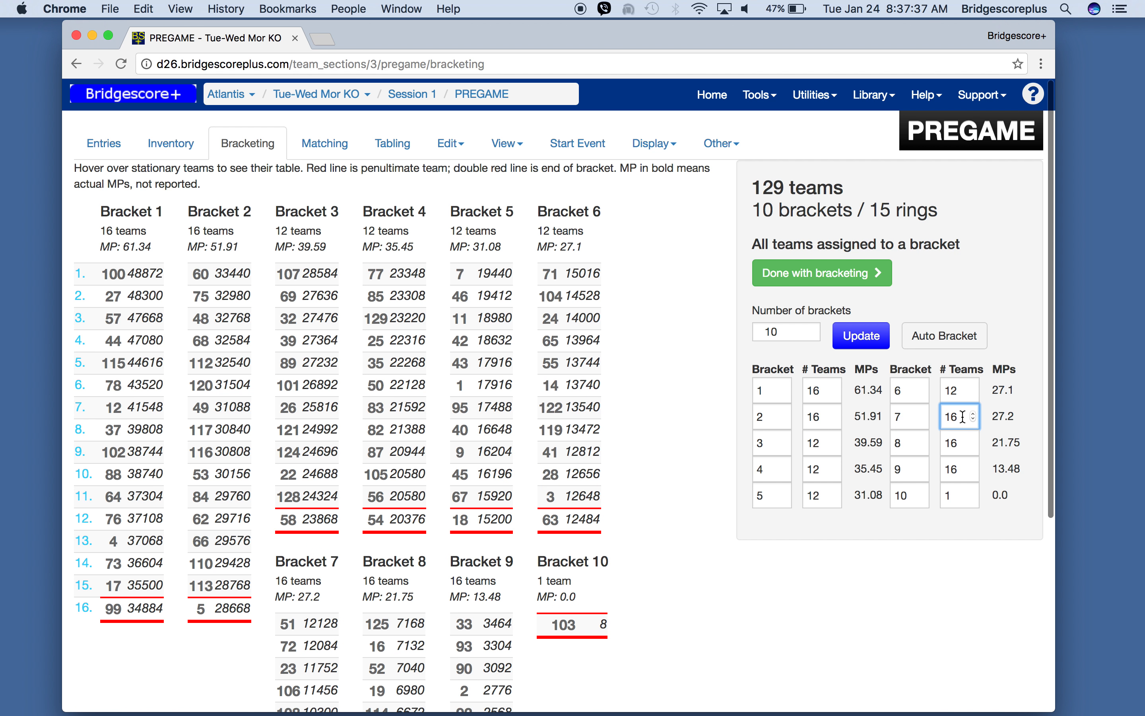
key(BackSpace)
text(2)
- Set the number of teams in bracket 8 to 12
click(963, 442)
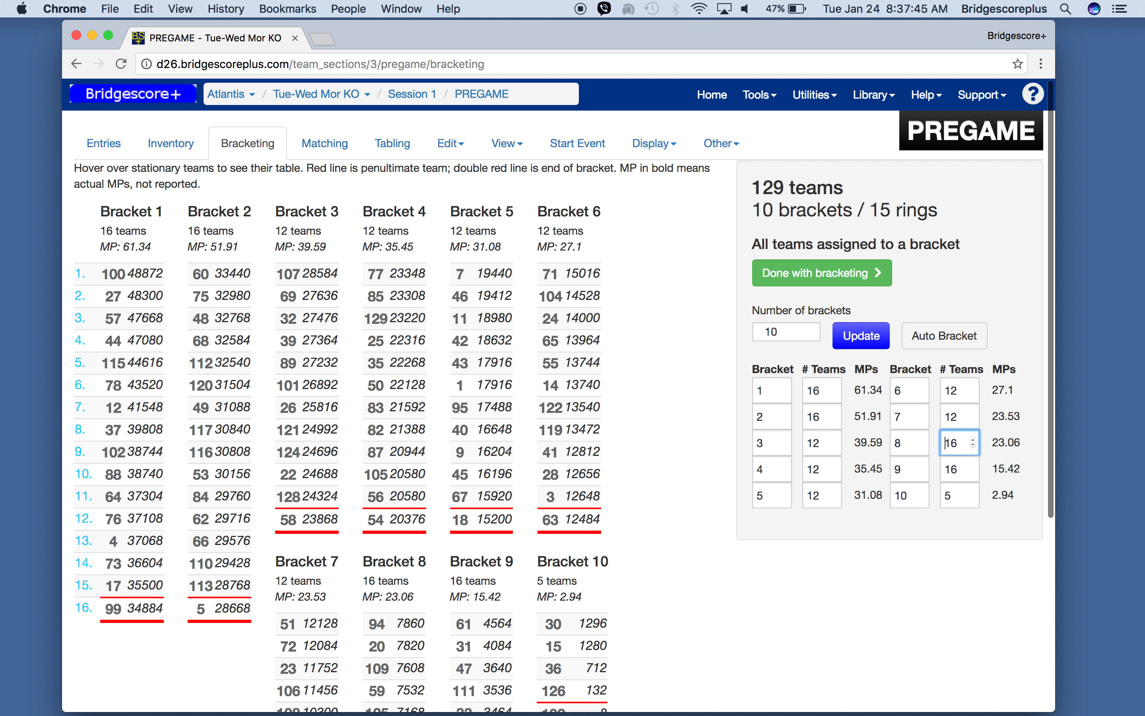
key(BackSpace)
text(2)
key(Tab)
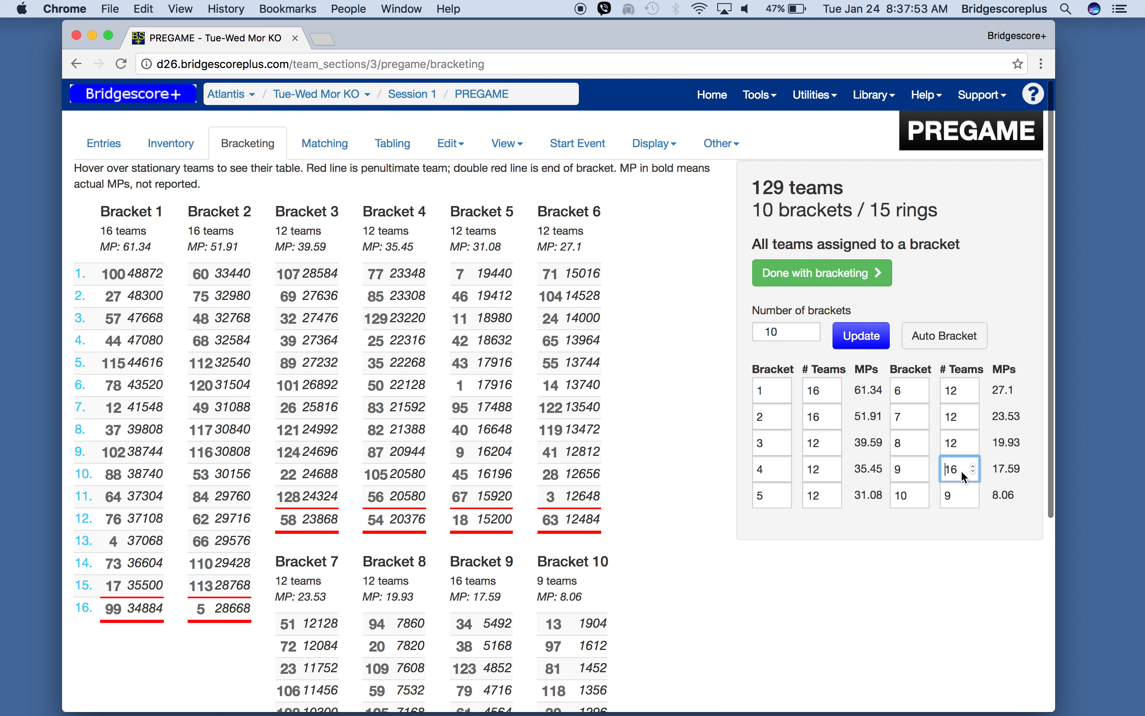
- Set bracket 9 to 9 teams and bracket 10 to 16 teams
key(BackSpace)
key(BackSpace)
text(9)
key(Tab)
text(16)
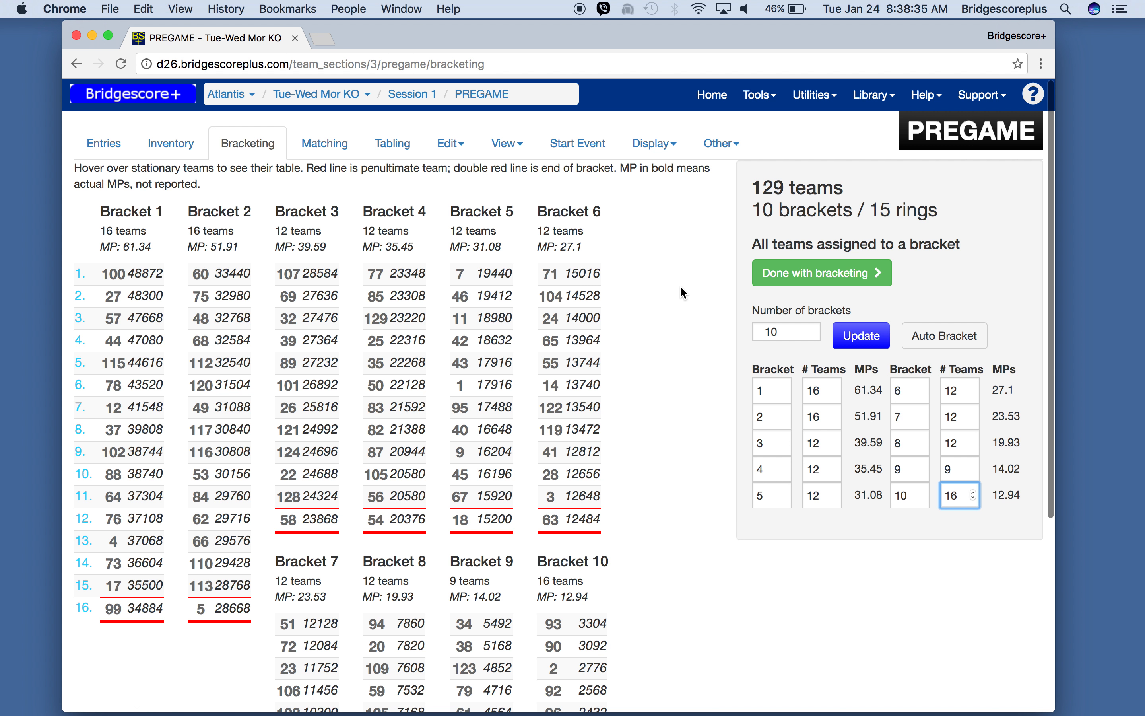
- Review the entries, bracketing, matching and tabling pages for the new bracket setup
click(116, 147)
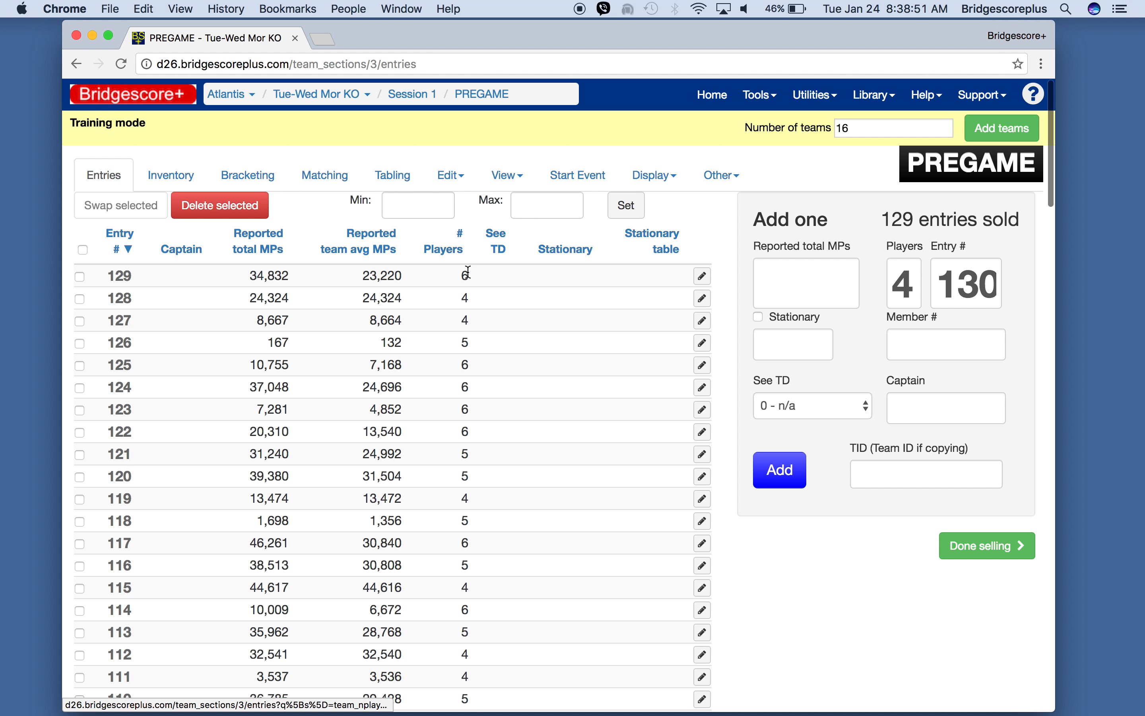
click(270, 178)
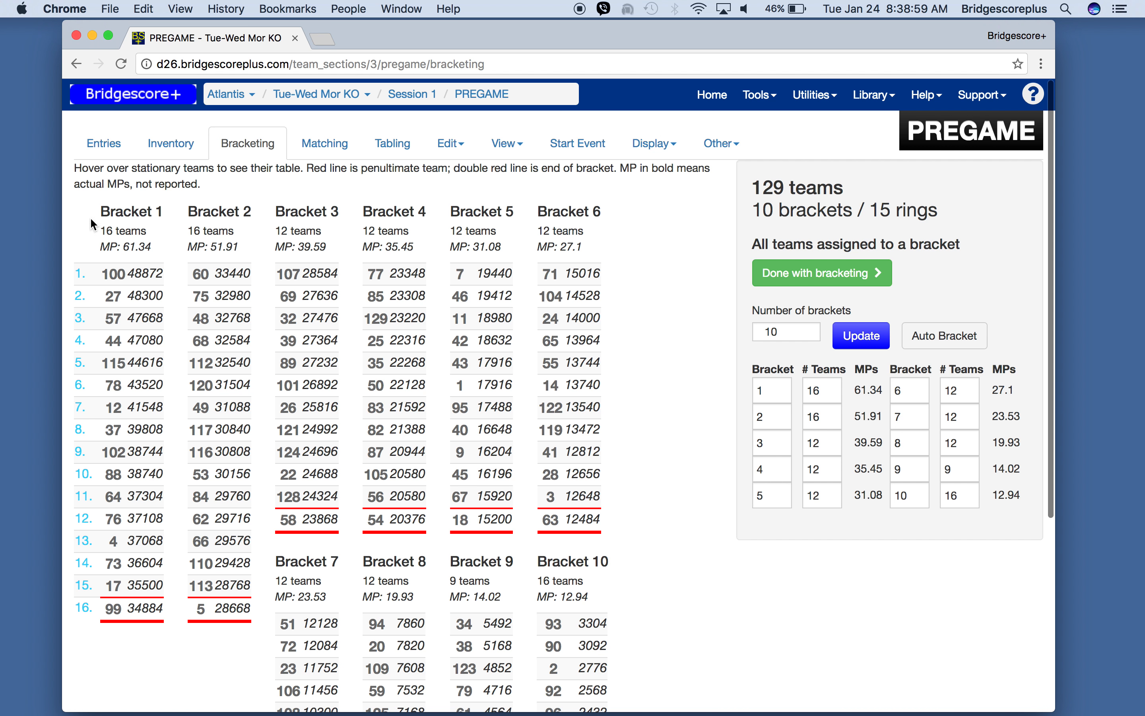
click(107, 148)
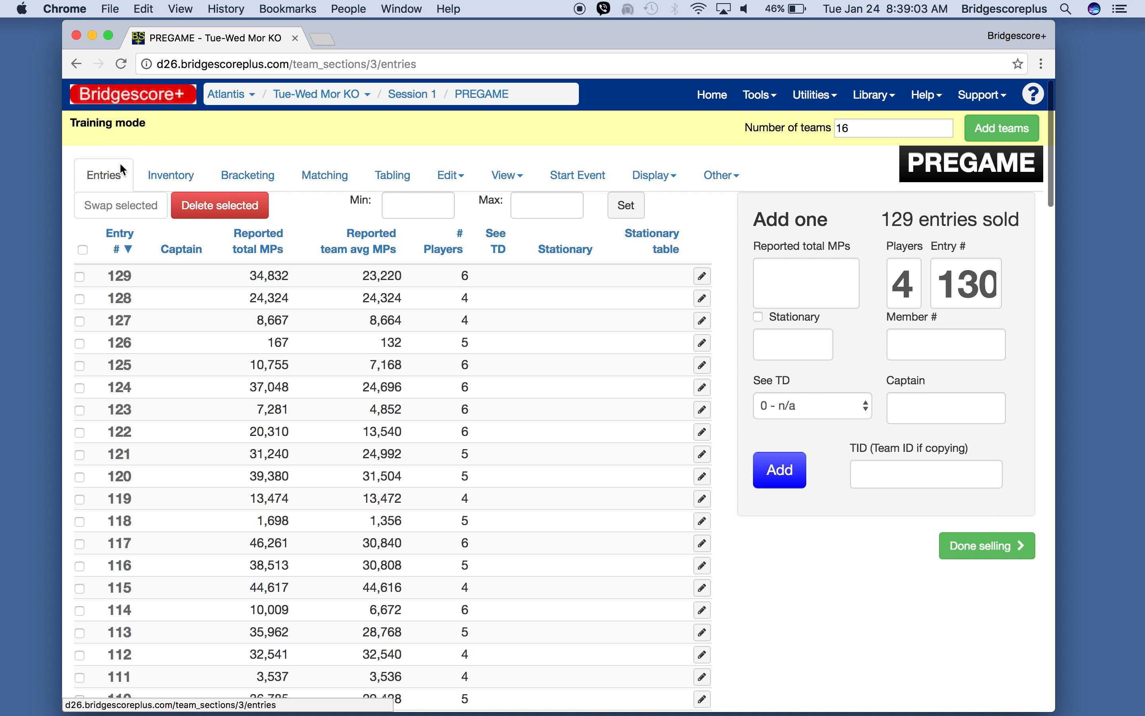
click(226, 180)
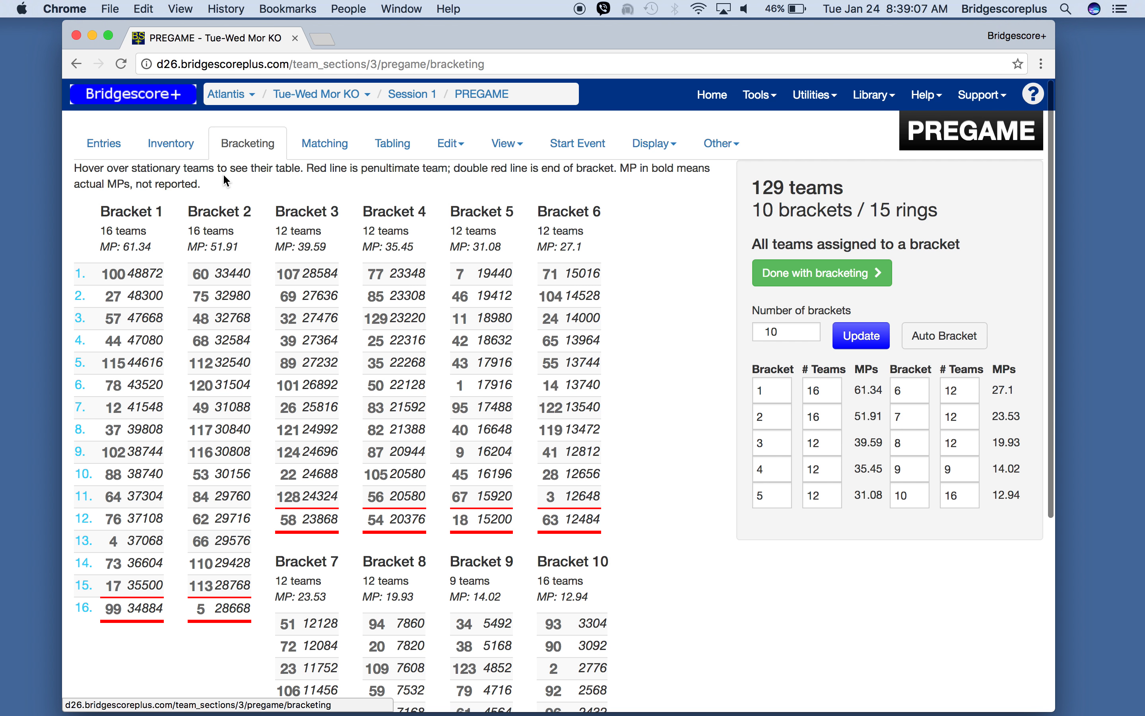
click(323, 155)
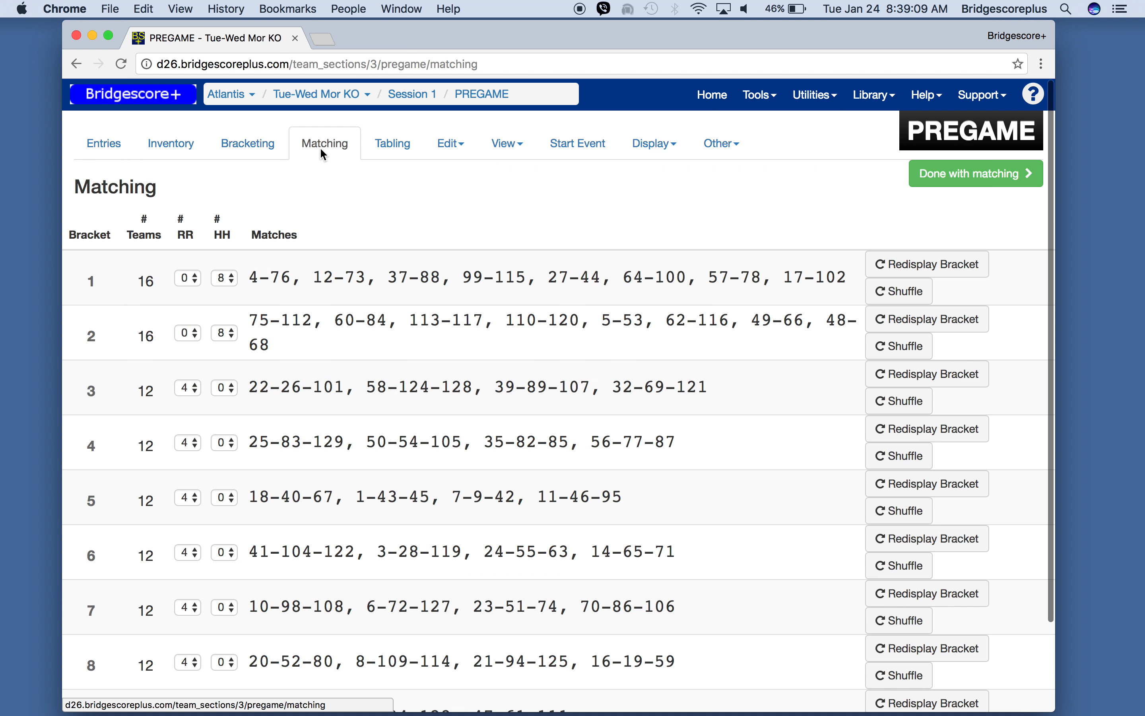
click(401, 159)
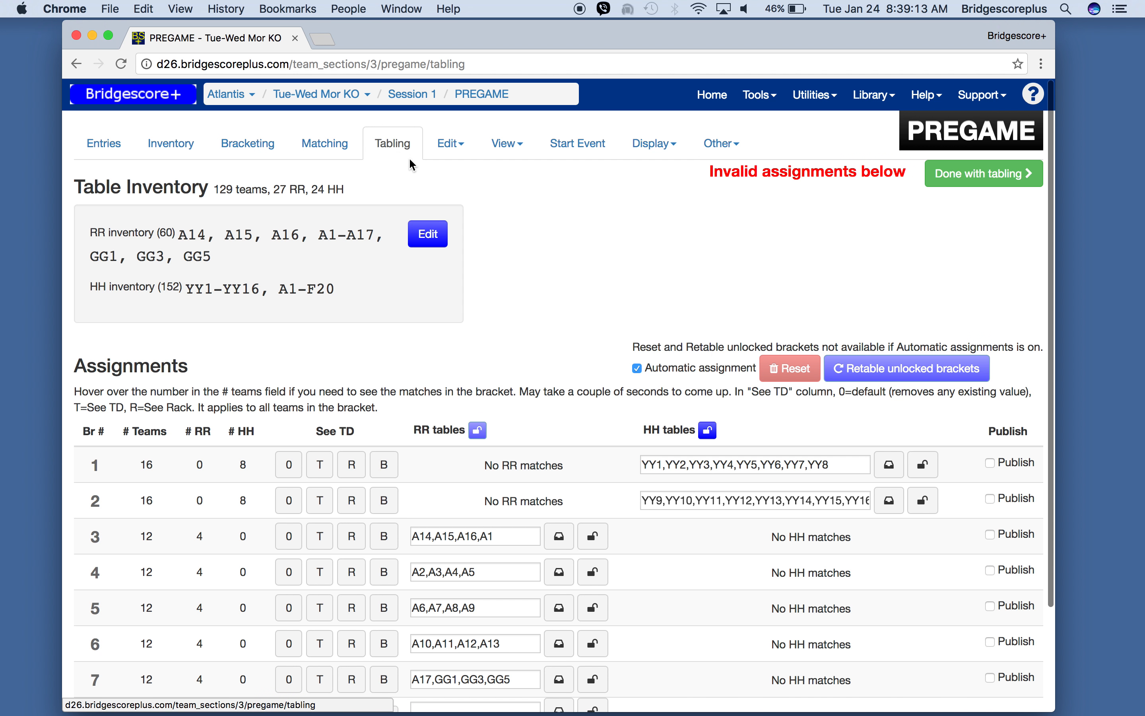
scroll(569, 338, down, 5)
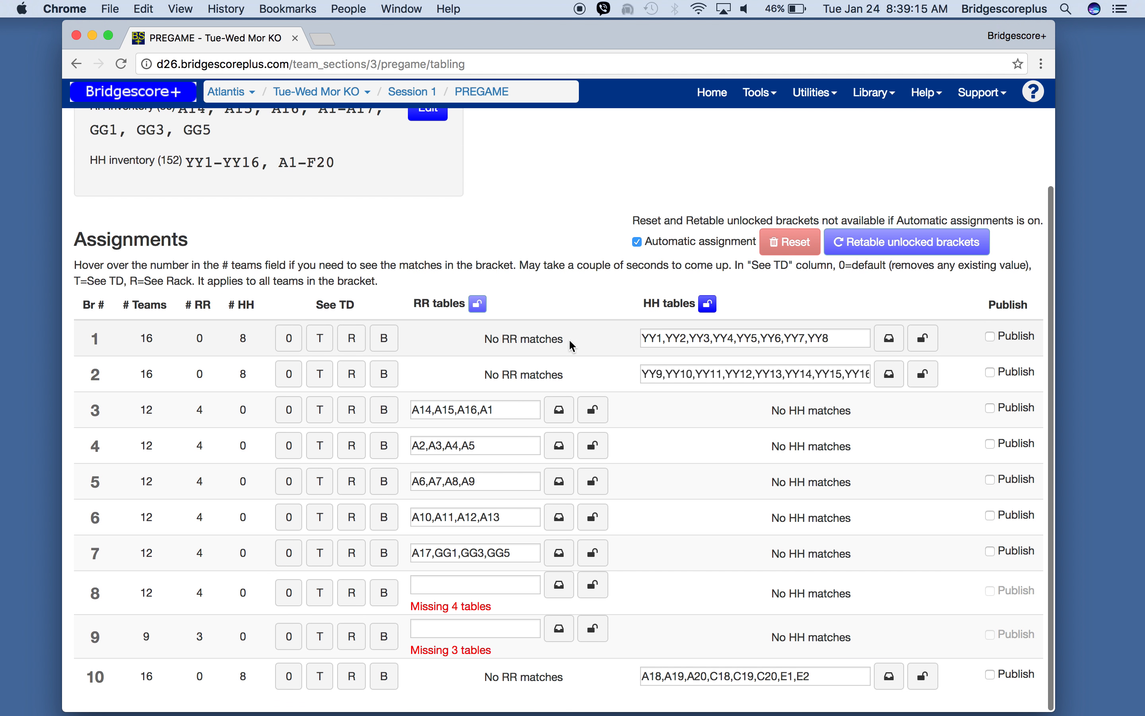
scroll(568, 338, up, 5)
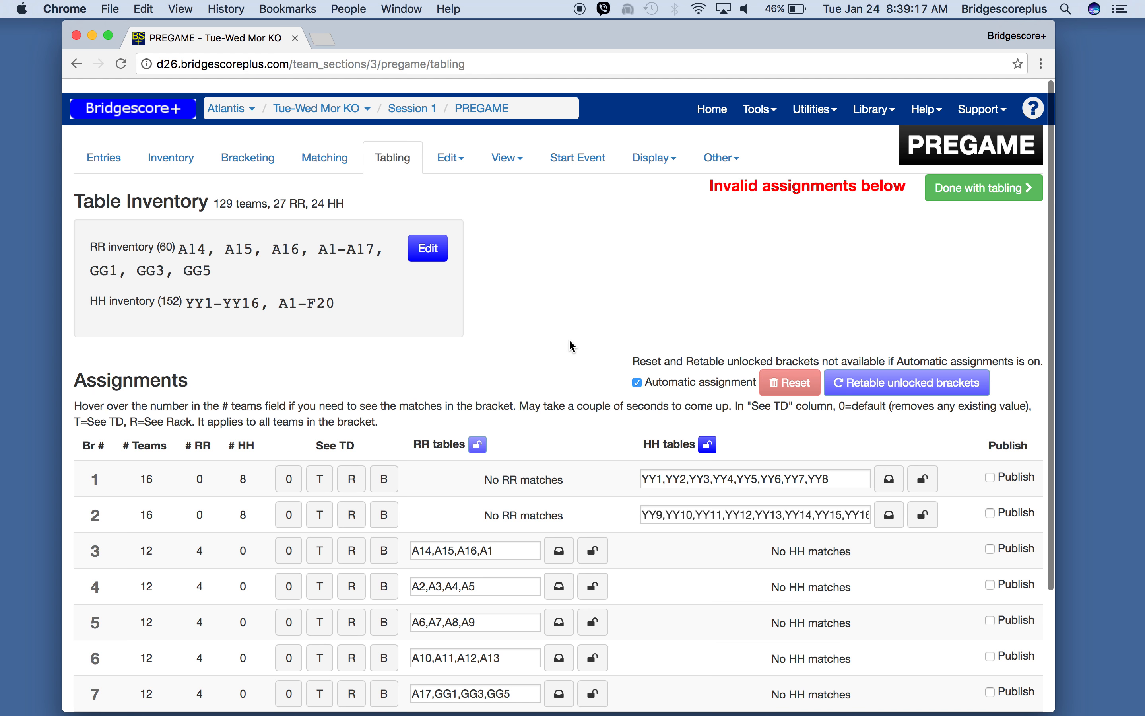
scroll(568, 338, down, 1)
- Add tables GG7-GG20 to the RR table inventory and update the inventory
click(176, 151)
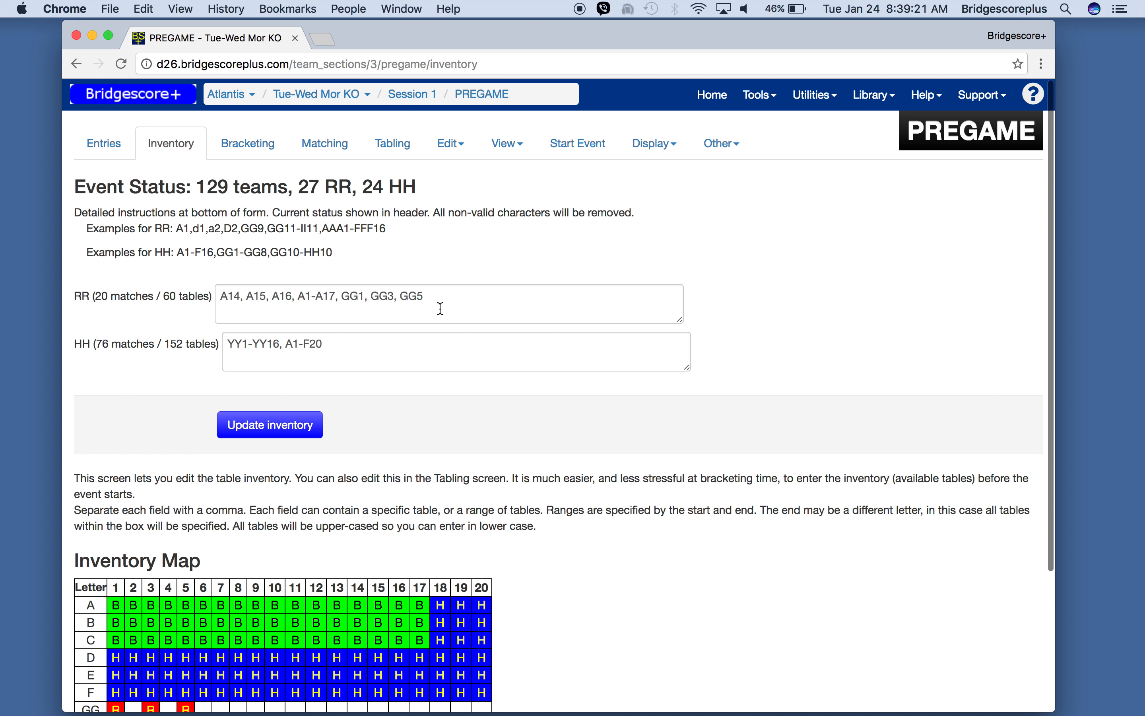
click(441, 297)
text(, gg7,)
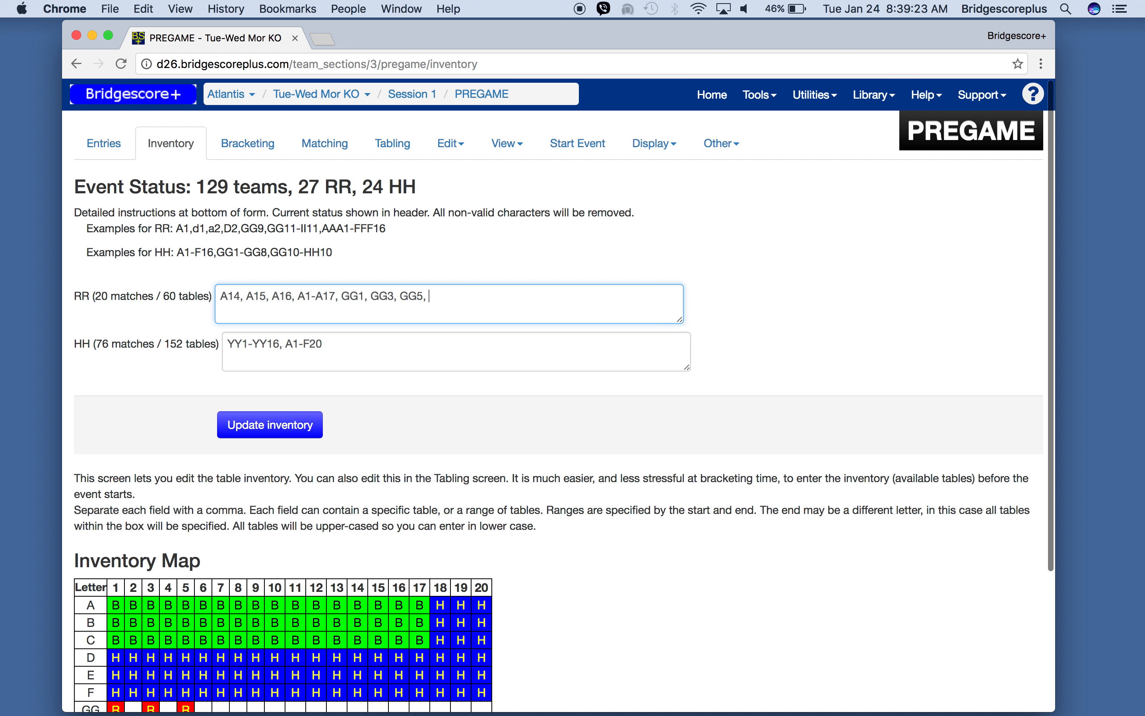
key(BackSpace)
key(BackSpace)
text(-gg20)
click(300, 430)
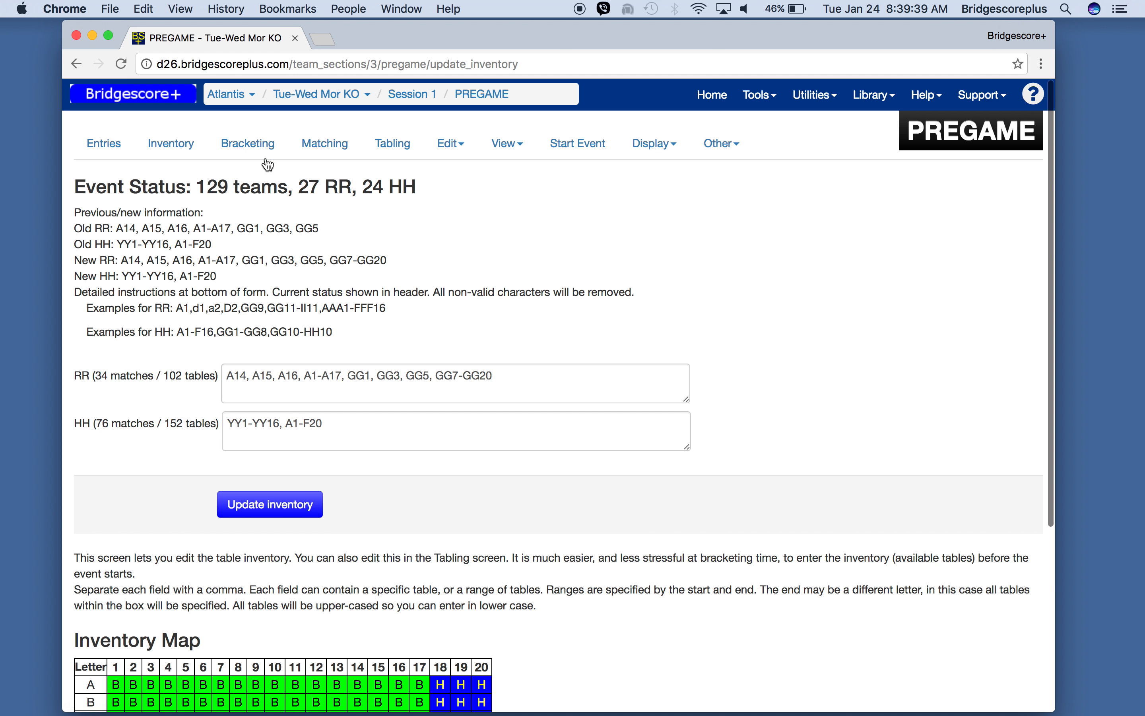
- Publish the table assignments for bracket 1
click(399, 156)
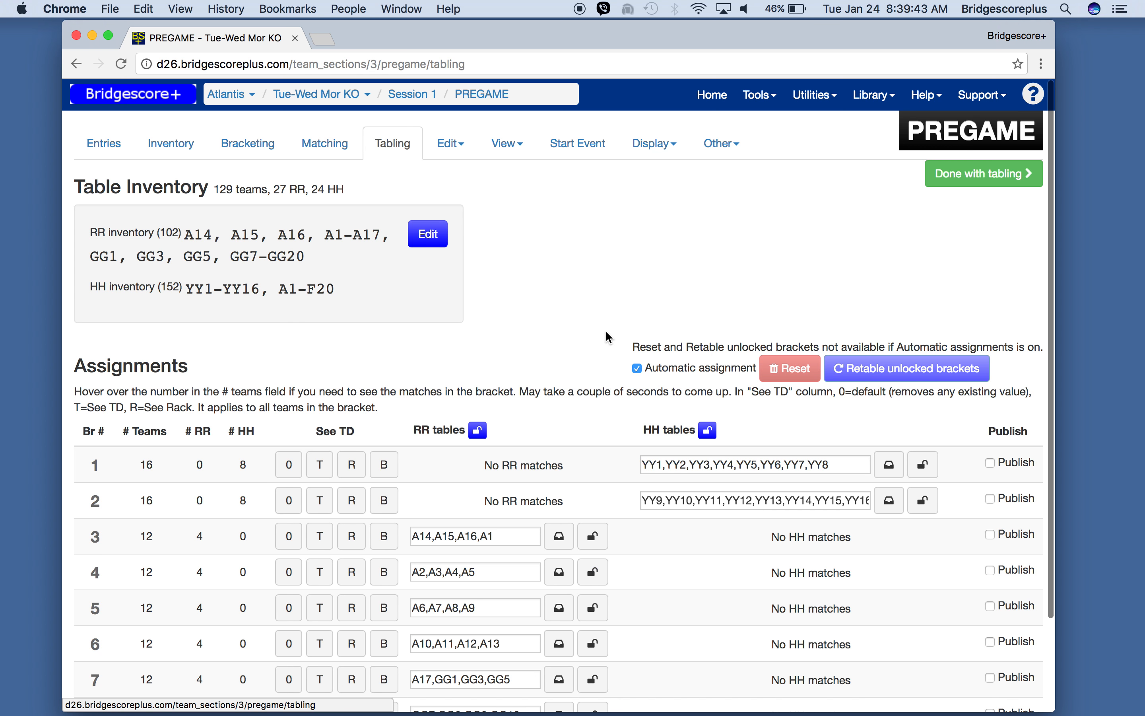
scroll(595, 338, down, 3)
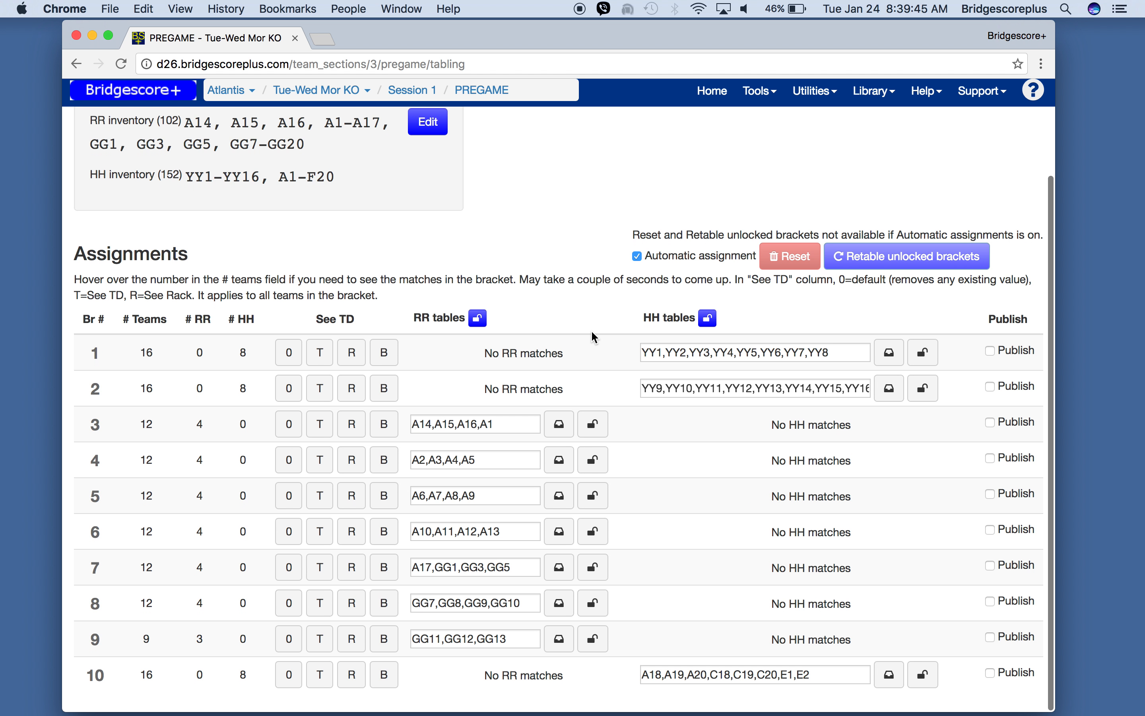
click(998, 358)
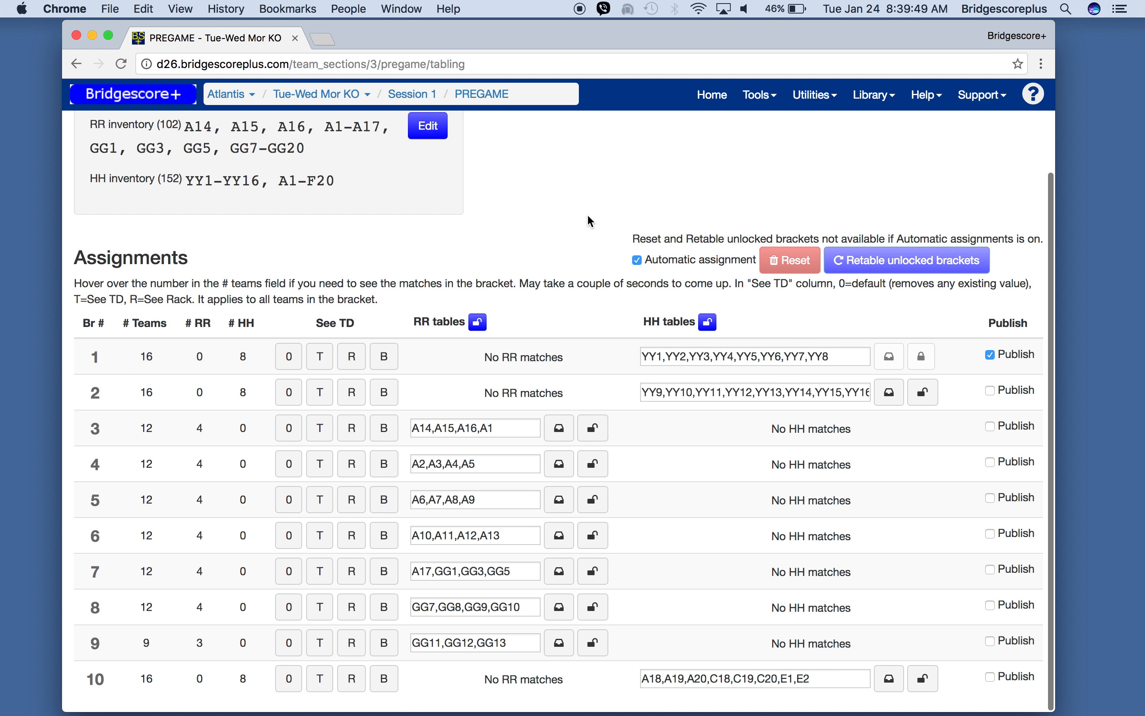
scroll(558, 146, up, 3)
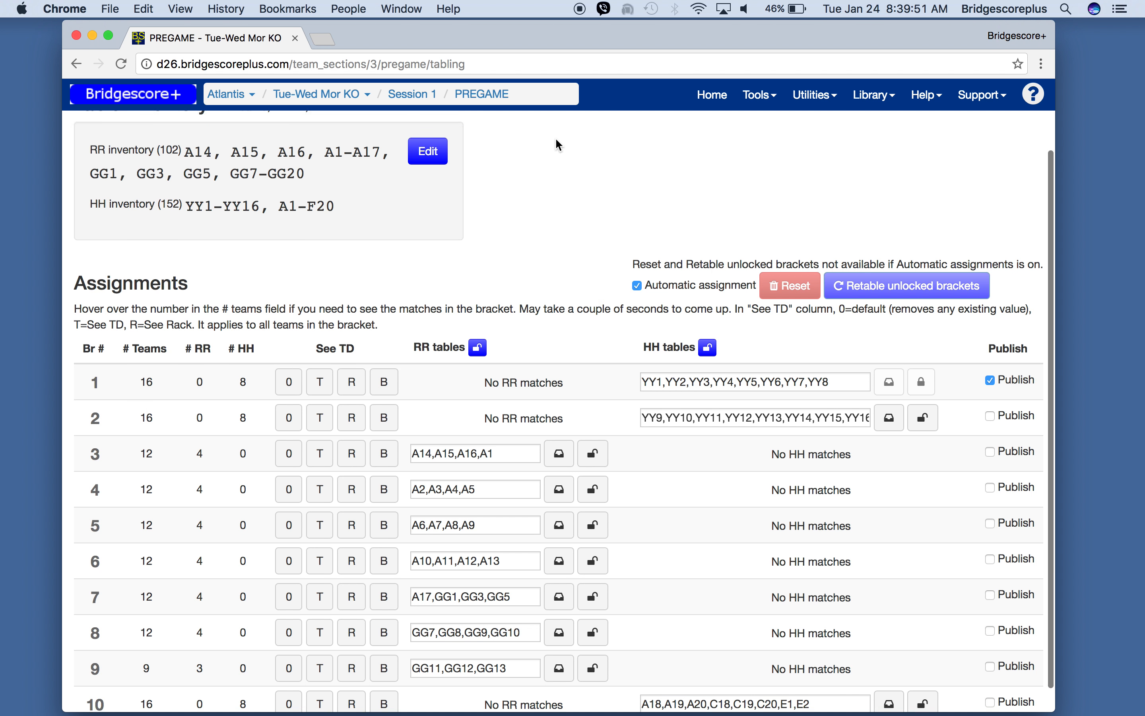
- Review the inventory and bracketing pages
click(166, 151)
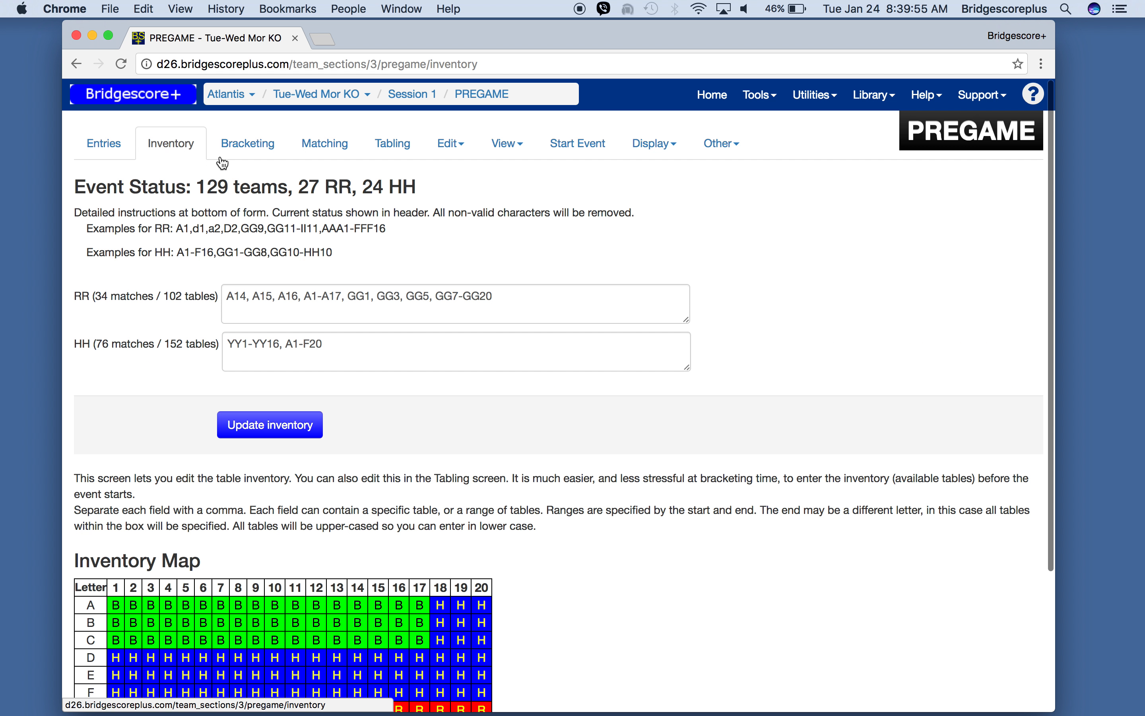
click(232, 155)
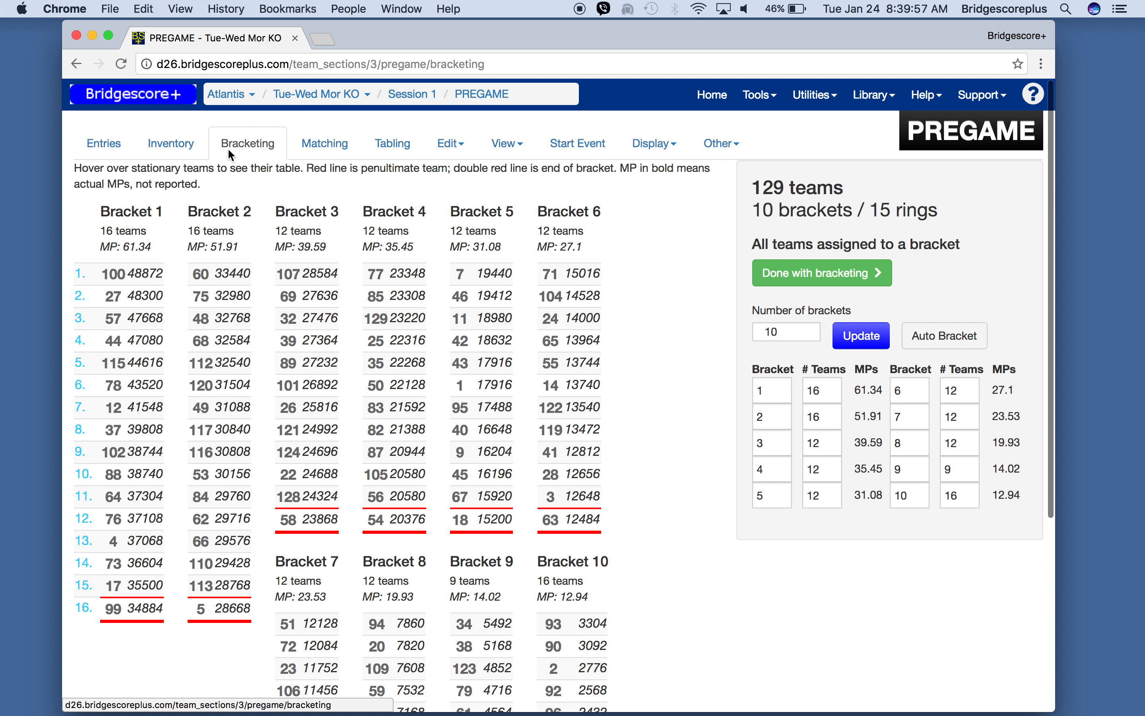